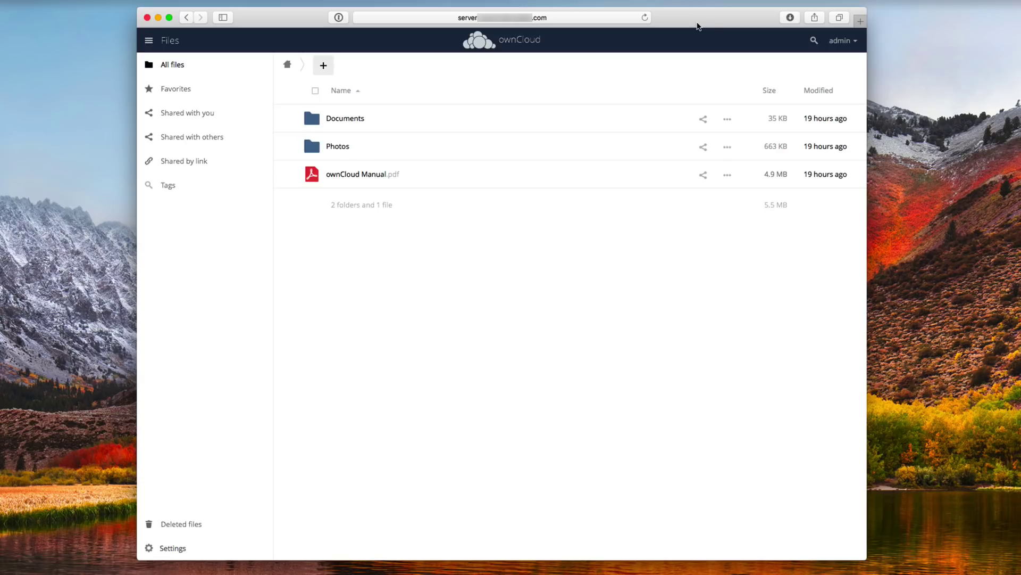
# Step: Open the account settings and review the personal General page with its language options, plus the personal Storage and Security pages
pyautogui.click(846, 42)
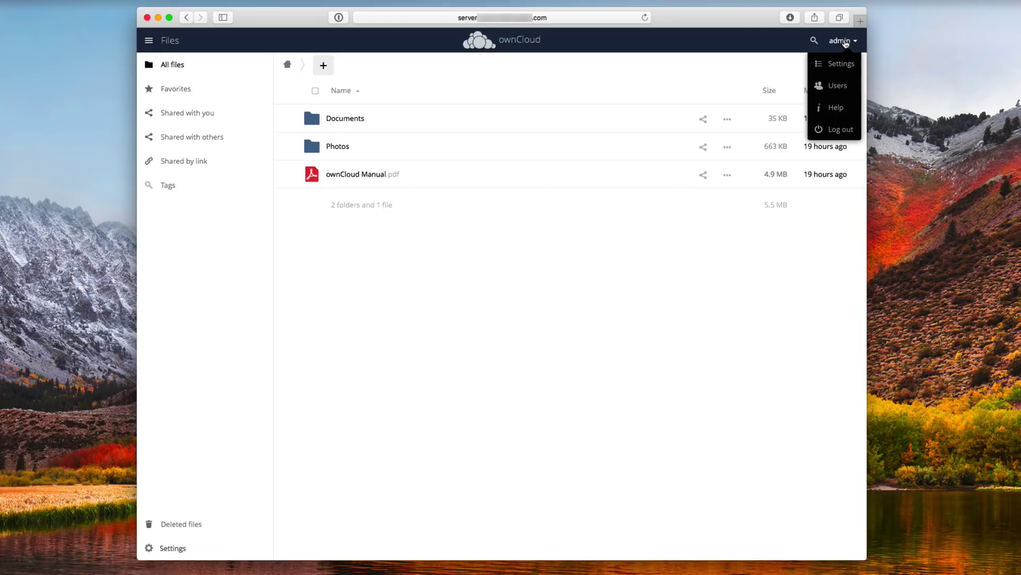
pyautogui.click(836, 68)
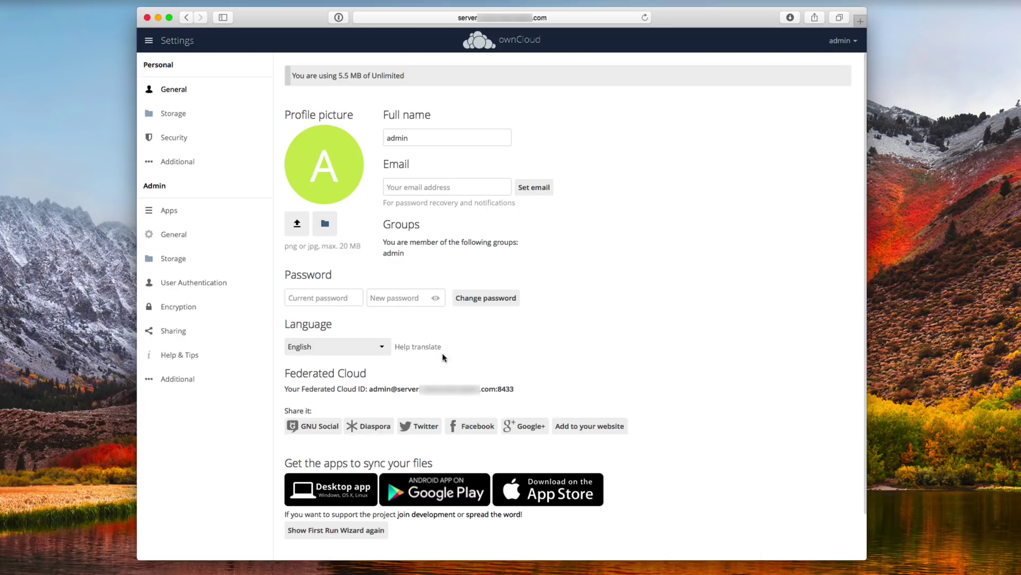
pyautogui.click(383, 348)
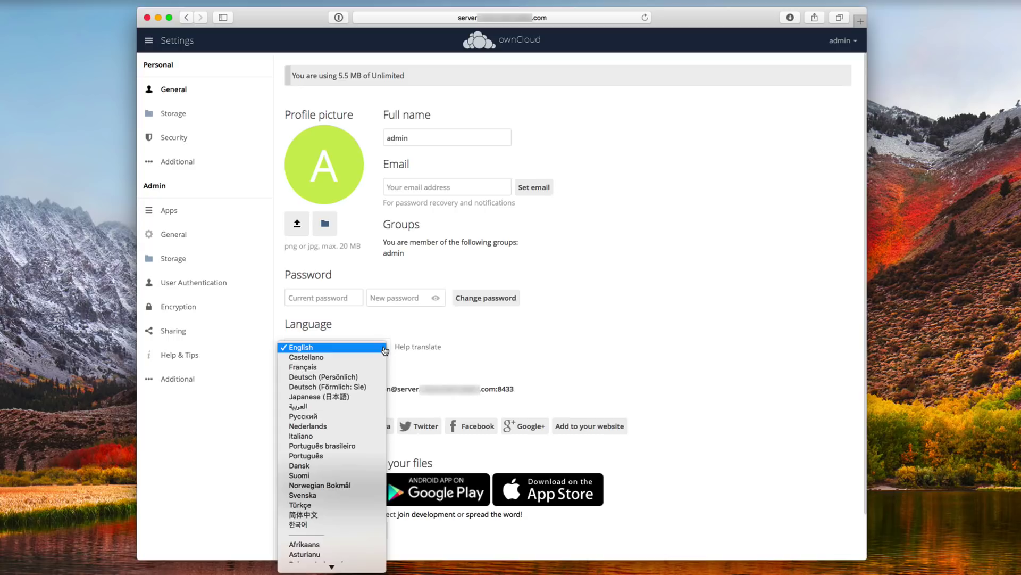
pyautogui.click(455, 330)
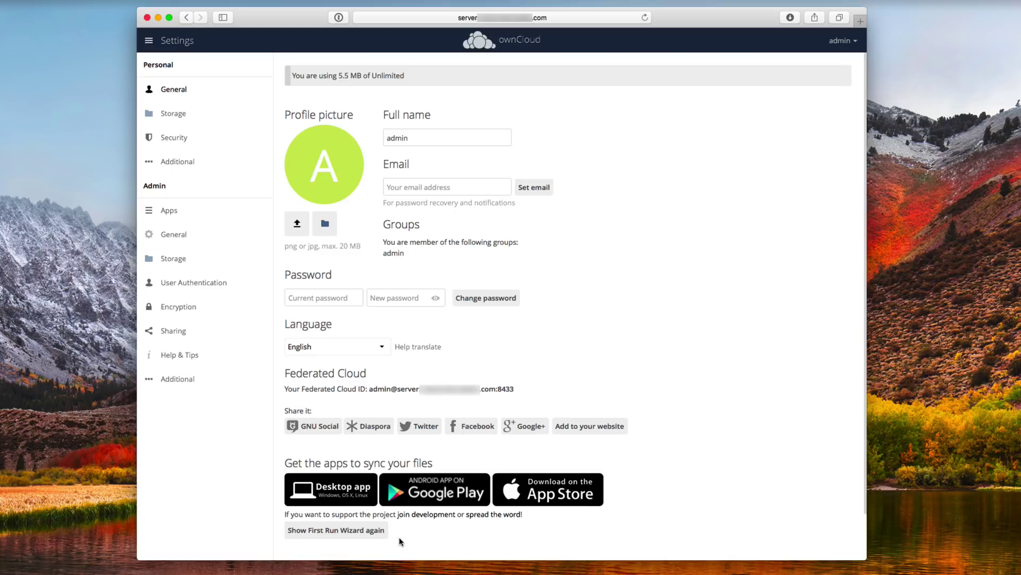
pyautogui.click(164, 118)
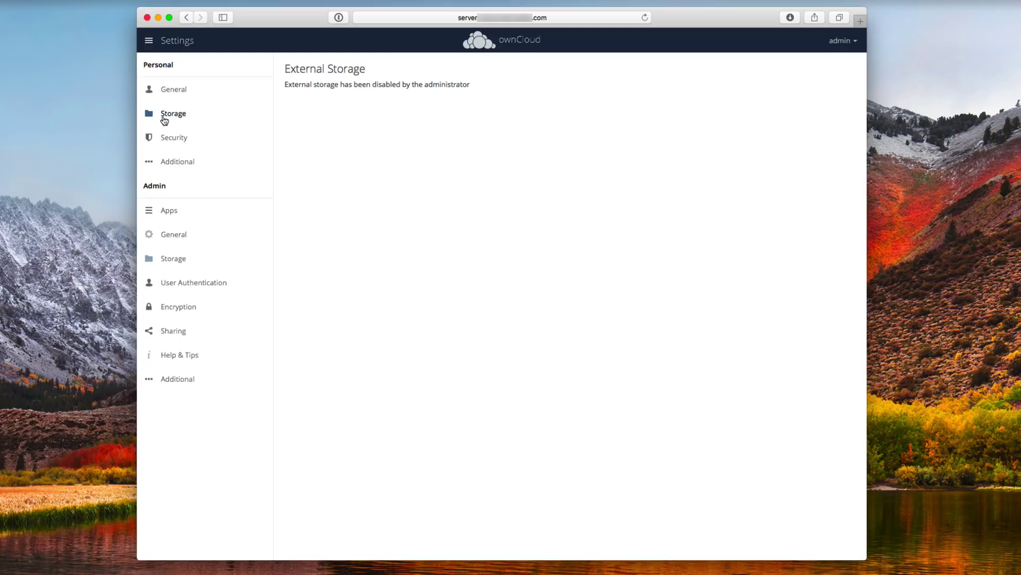
pyautogui.click(171, 142)
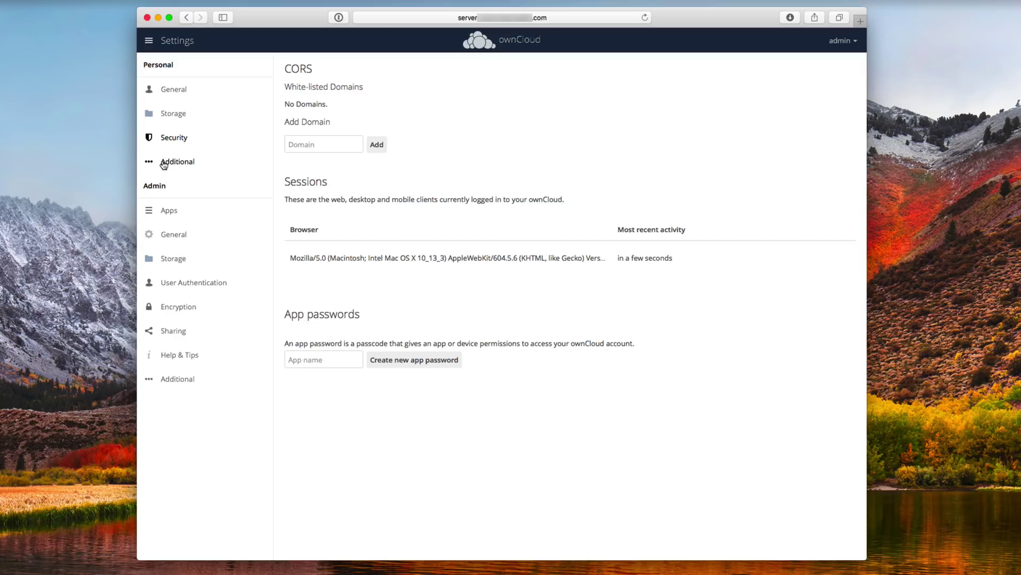
# Step: Look through the enabled apps in the admin Apps Management page
pyautogui.click(170, 214)
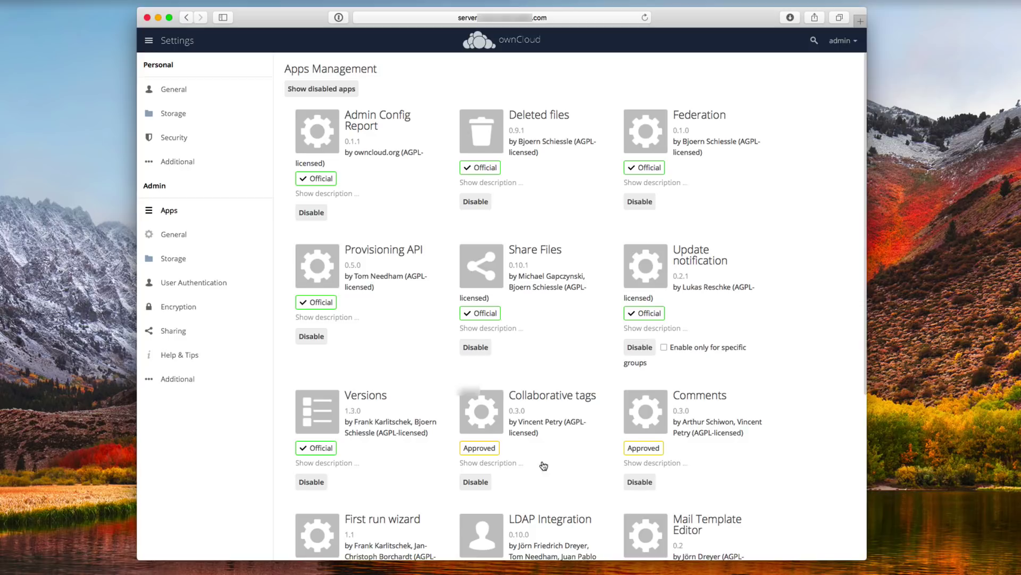
pyautogui.scroll(-3, 739, 461)
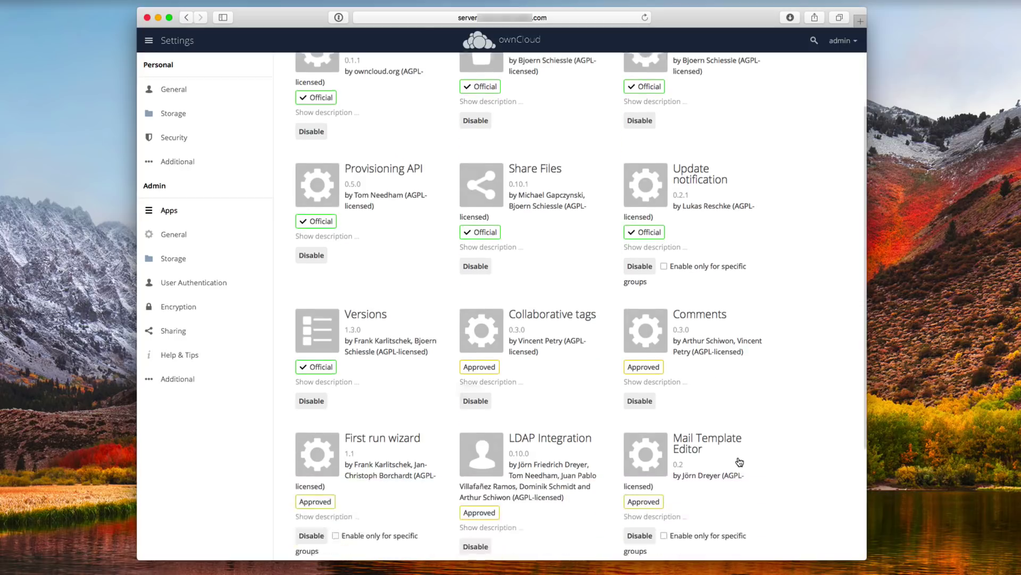
pyautogui.scroll(-1, 739, 462)
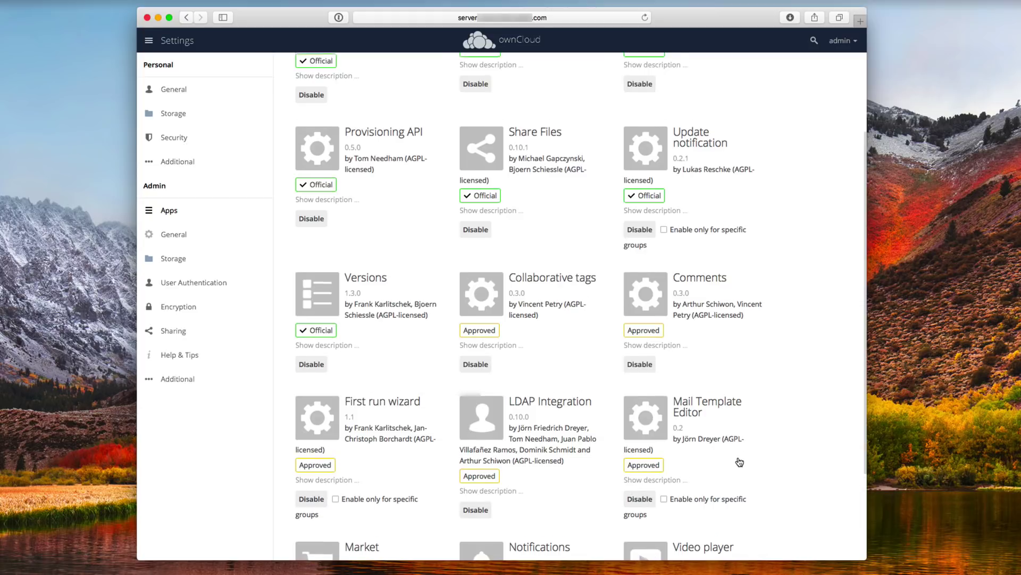
pyautogui.scroll(-5, 739, 461)
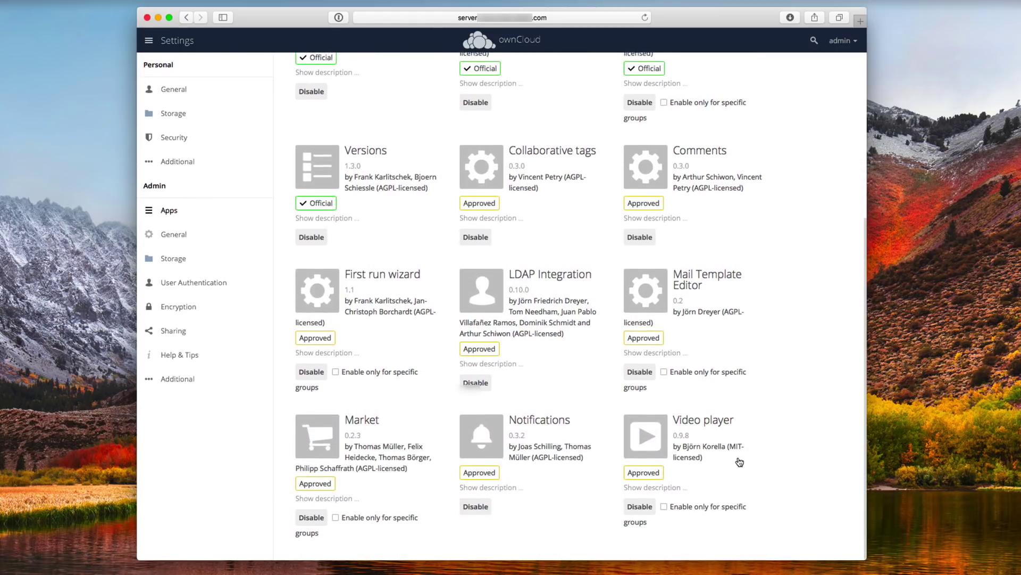
pyautogui.scroll(3, 740, 461)
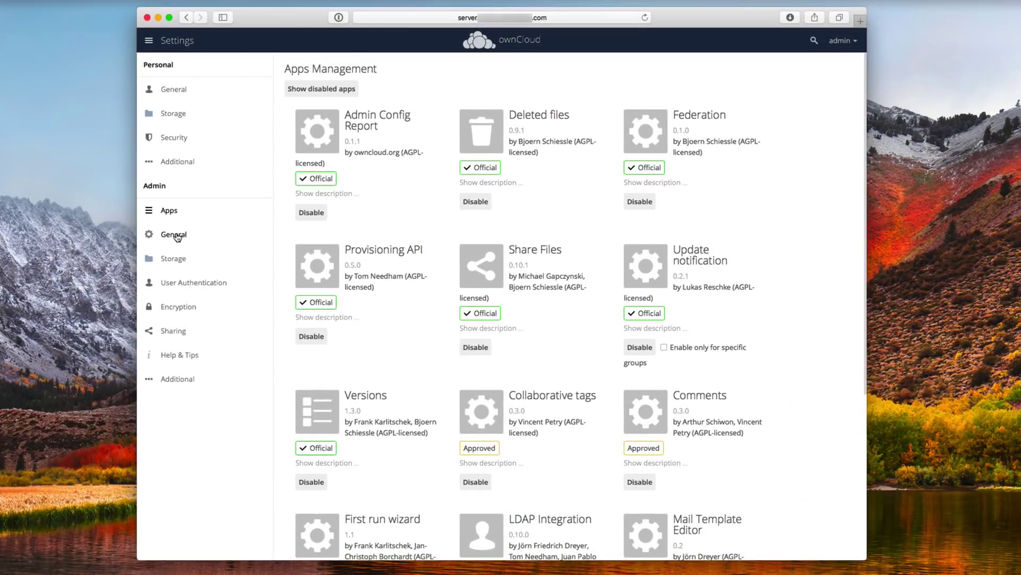
# Step: Set the email server's send mode to smtp in the admin General settings
pyautogui.click(177, 237)
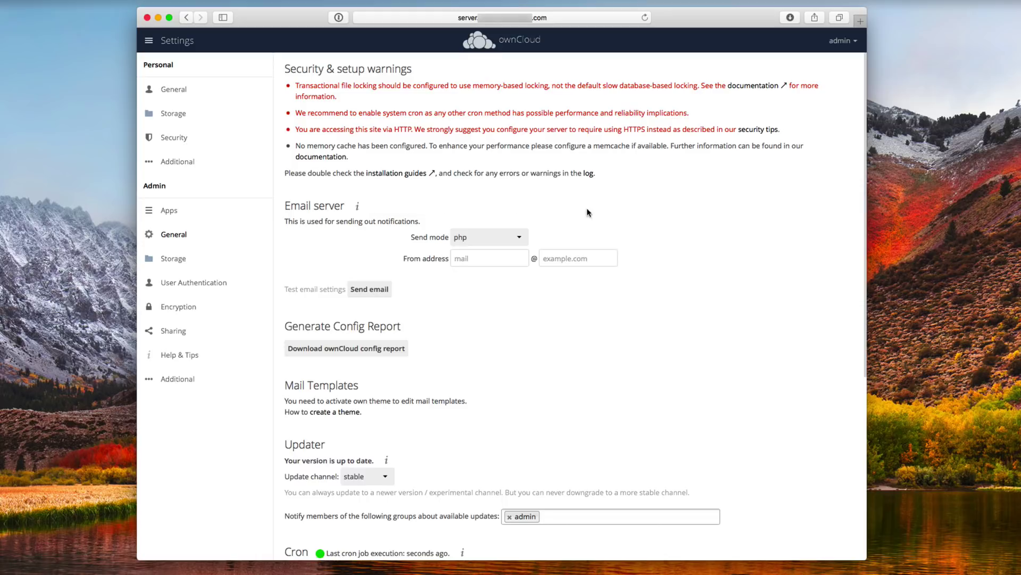
pyautogui.click(521, 240)
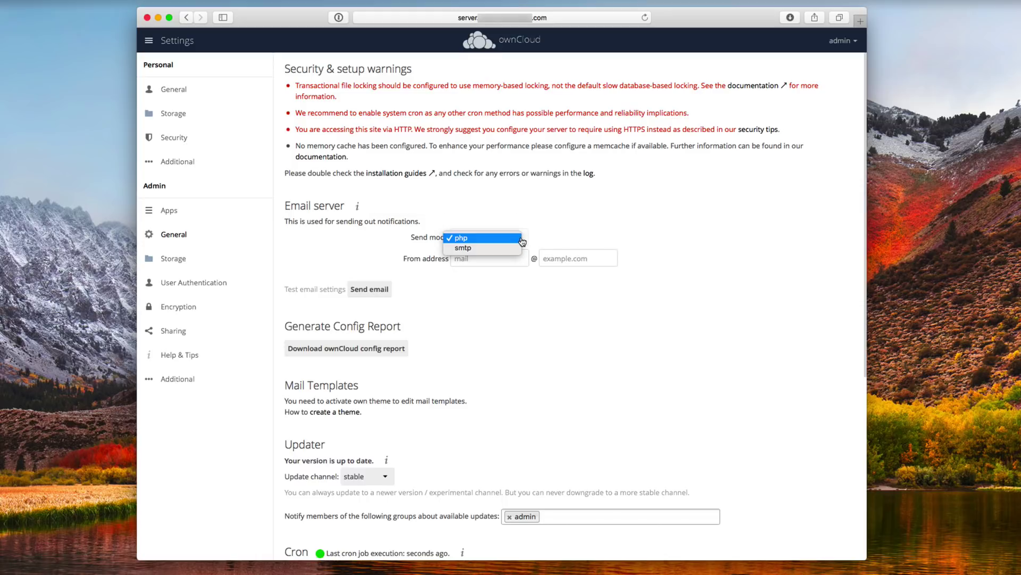
pyautogui.click(503, 247)
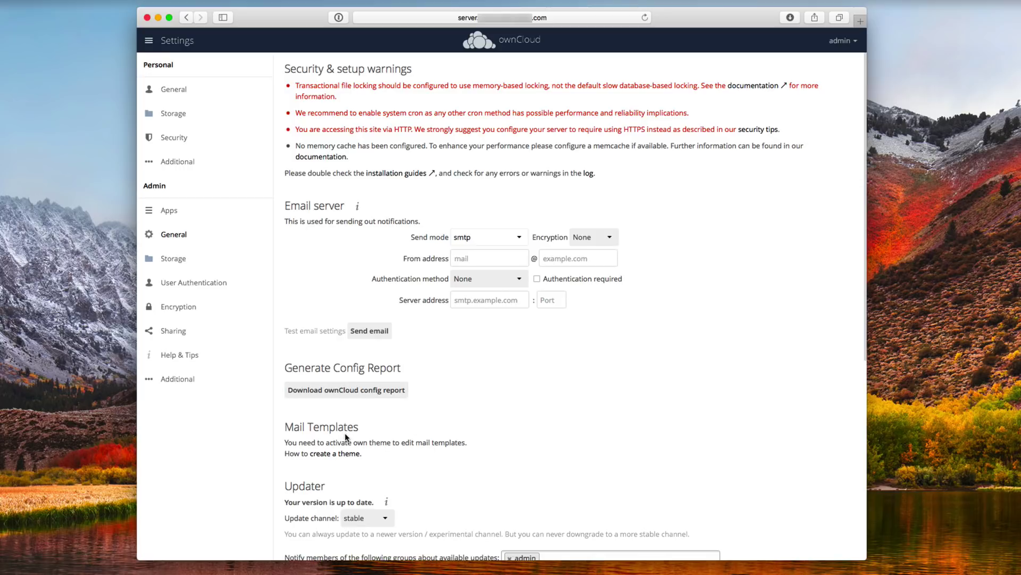
# Step: View the linked documentation on creating a theme for mail templates, and close it to return to the settings
pyautogui.click(330, 456)
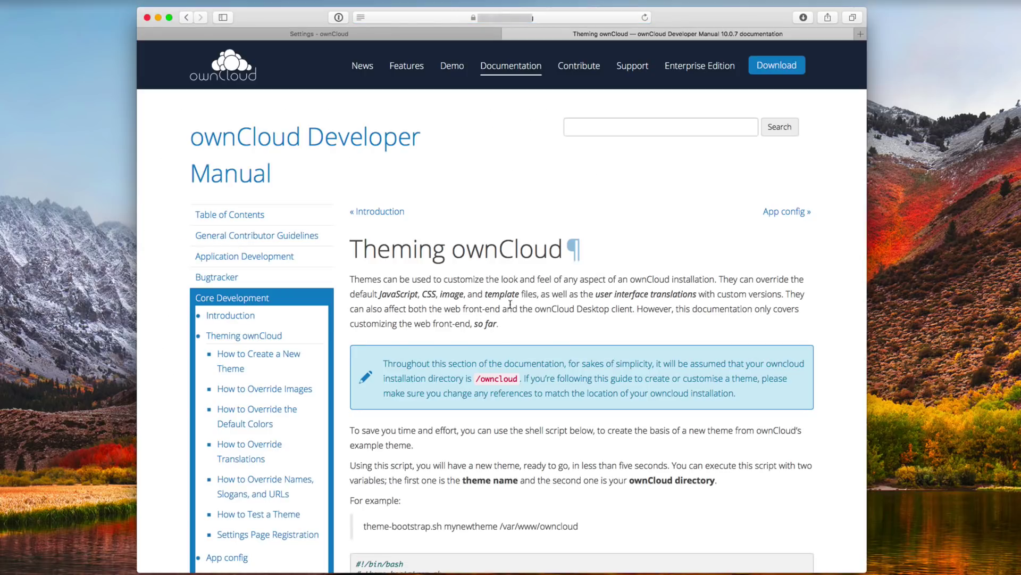
pyautogui.scroll(-5, 553, 313)
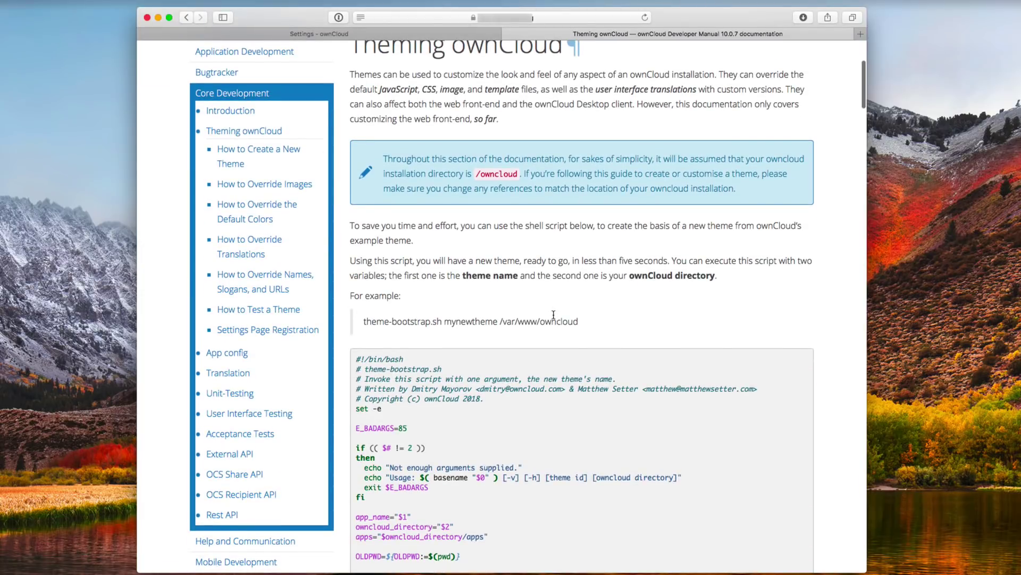
pyautogui.scroll(5, 553, 313)
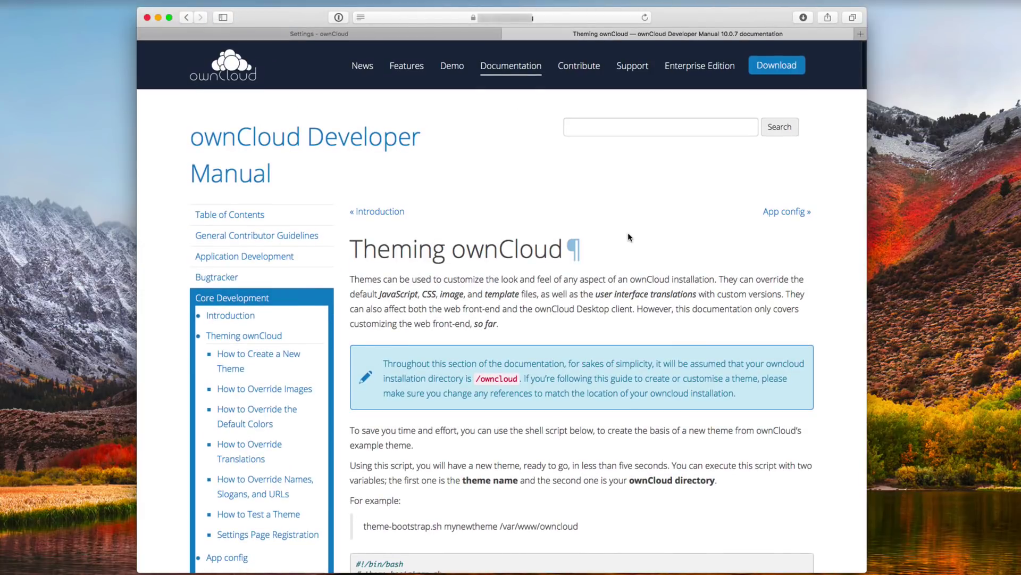
pyautogui.click(402, 36)
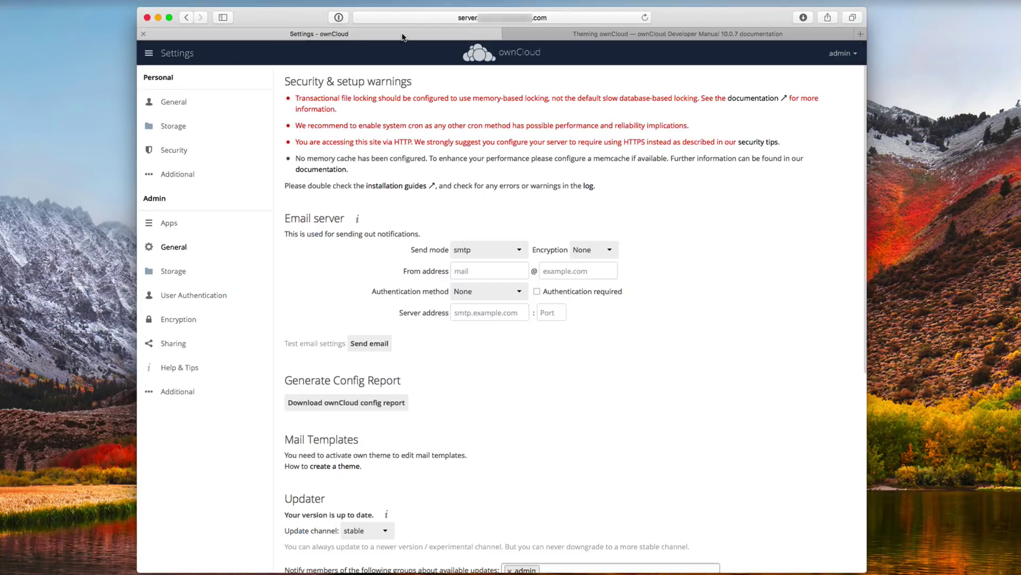
pyautogui.click(506, 34)
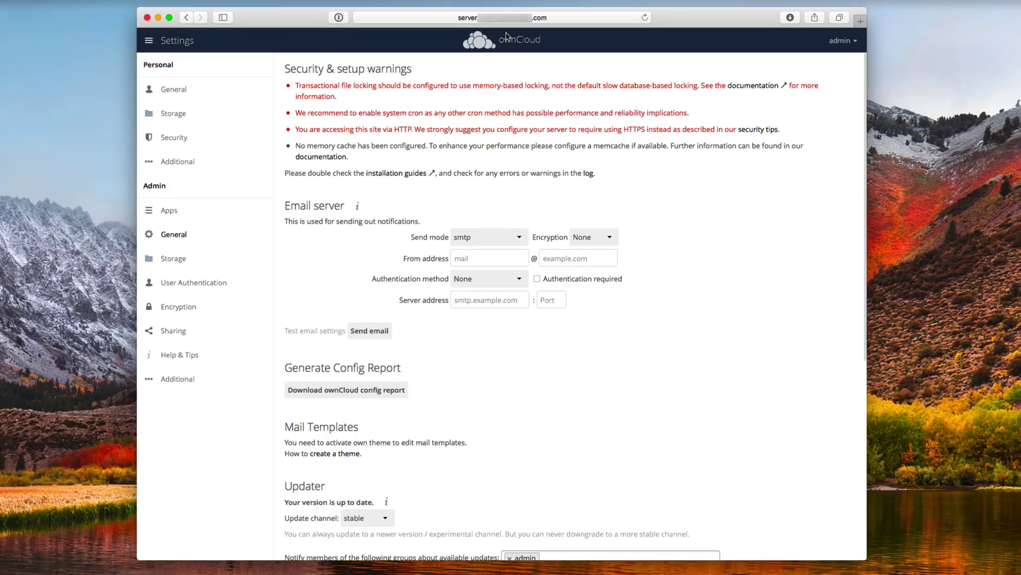
# Step: View the available update channels in the Updater section of the admin General settings
pyautogui.scroll(-2, 485, 421)
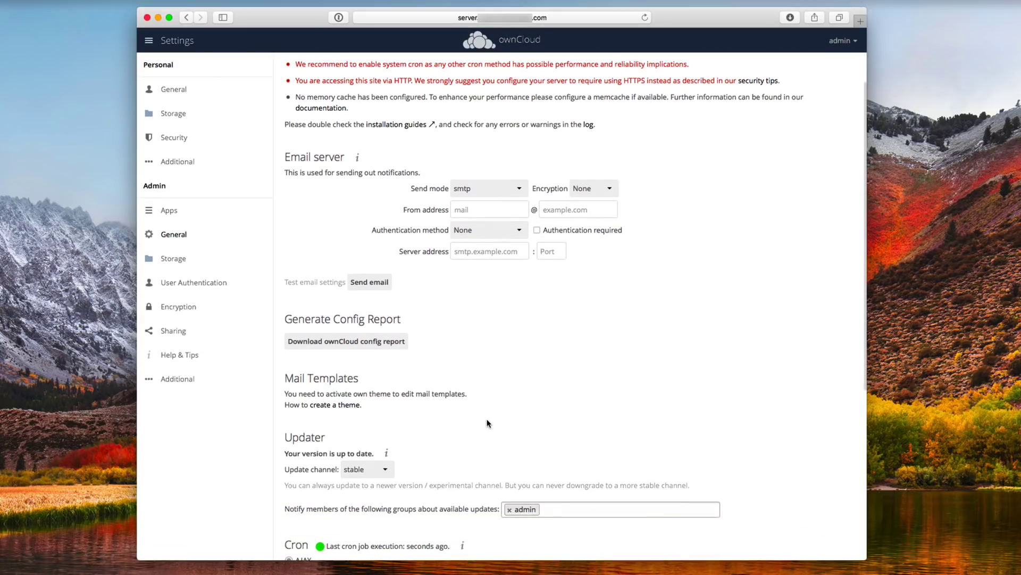
pyautogui.scroll(-5, 487, 423)
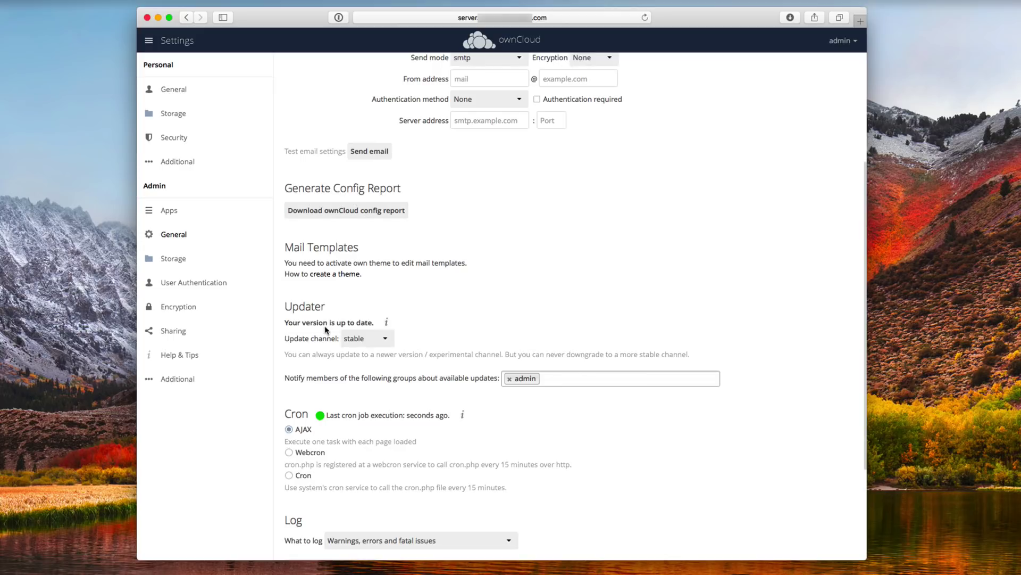
pyautogui.click(383, 339)
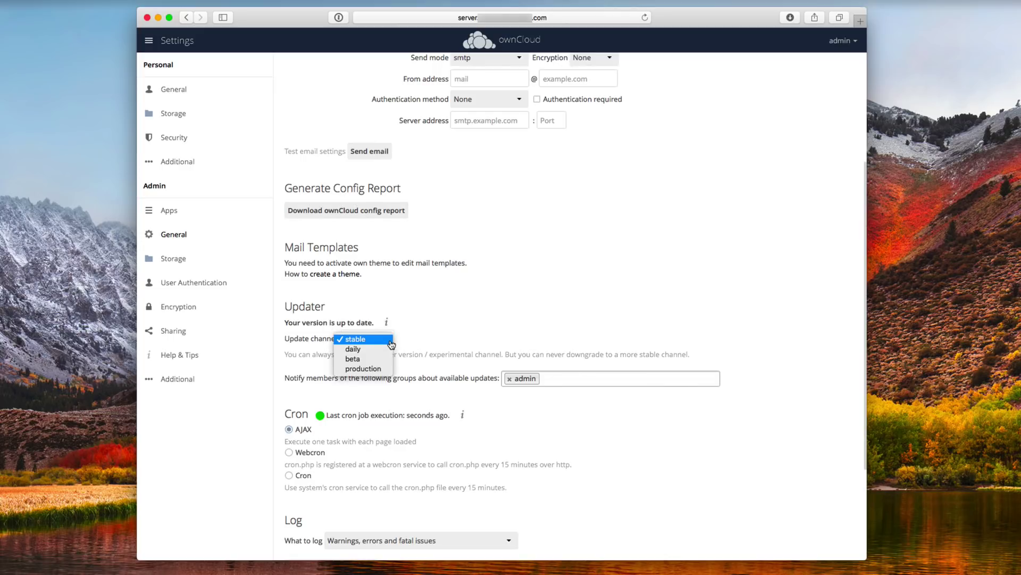
pyautogui.click(450, 332)
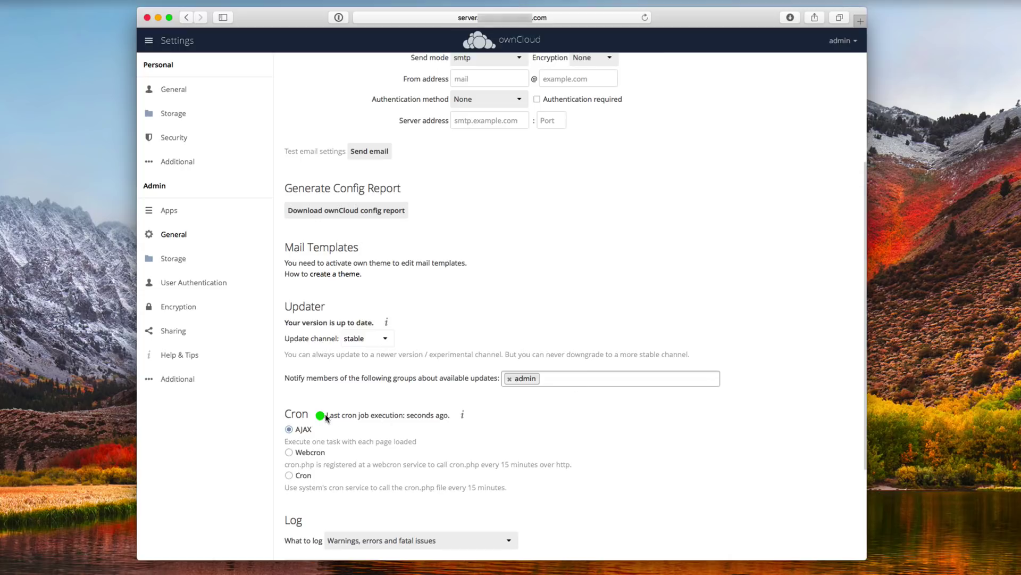
# Step: Switch background job execution to the system's Cron service and review the log and system status sections
pyautogui.scroll(-2, 403, 431)
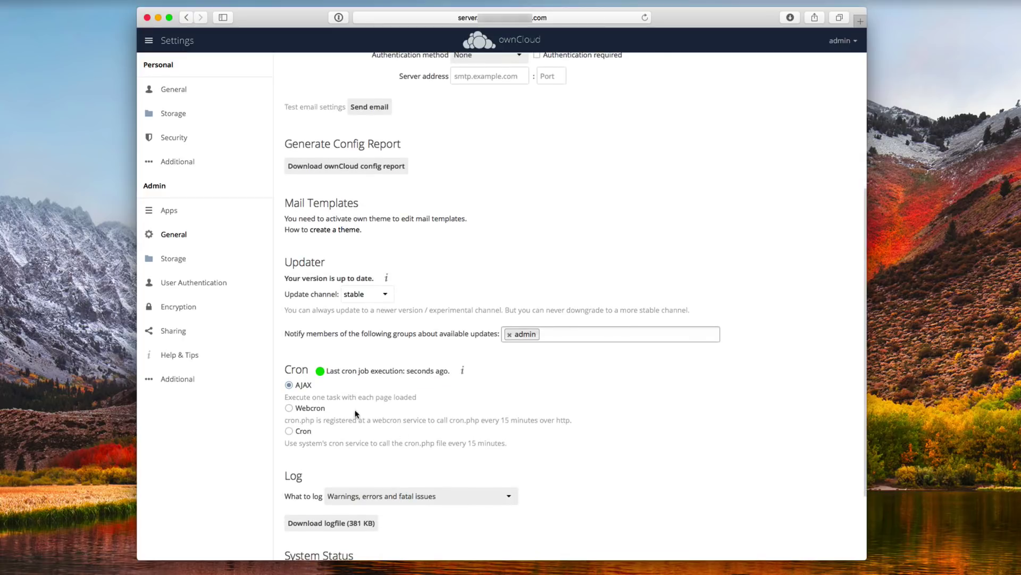
pyautogui.click(288, 431)
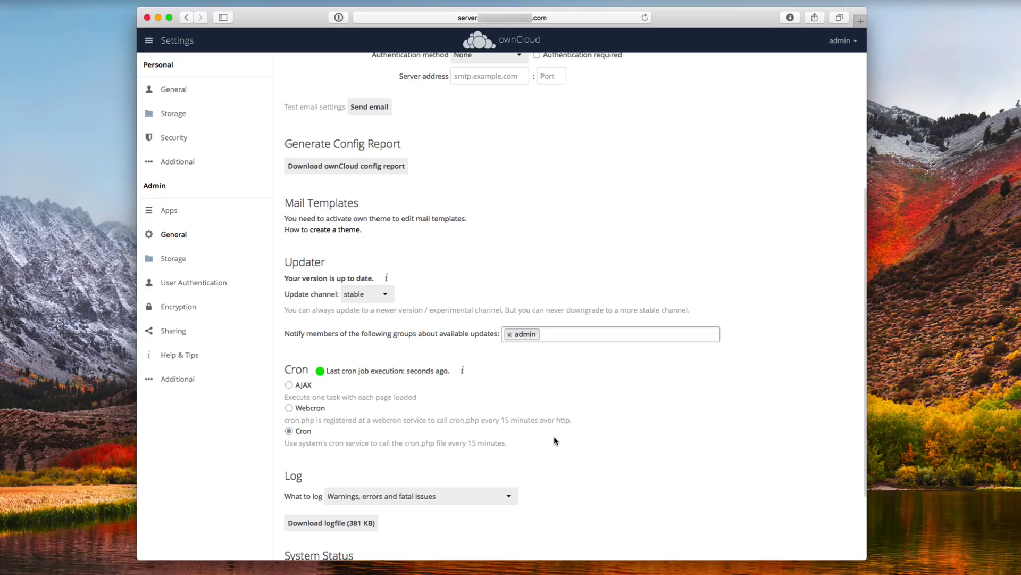
pyautogui.scroll(-3, 554, 437)
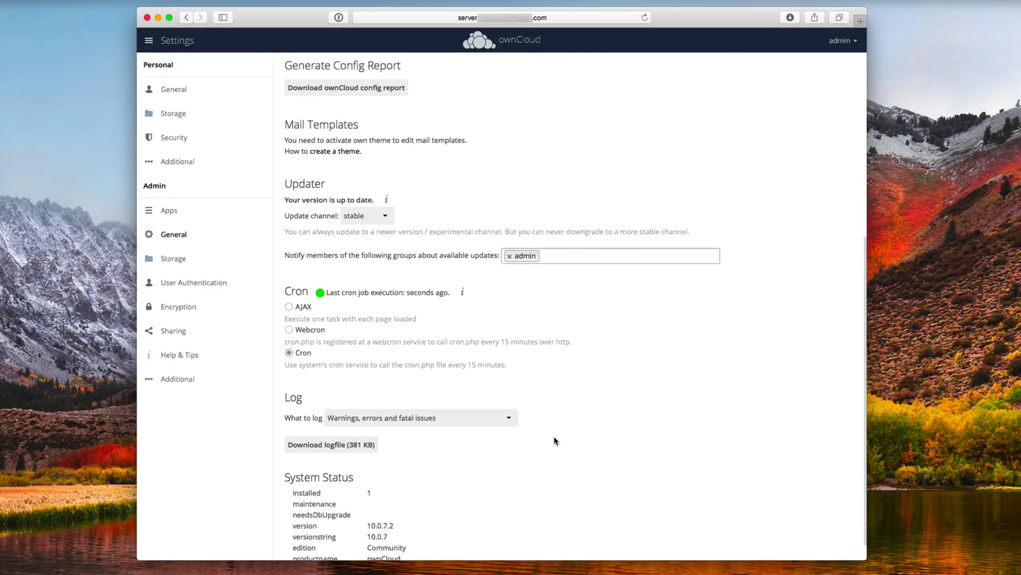
pyautogui.scroll(10, 554, 438)
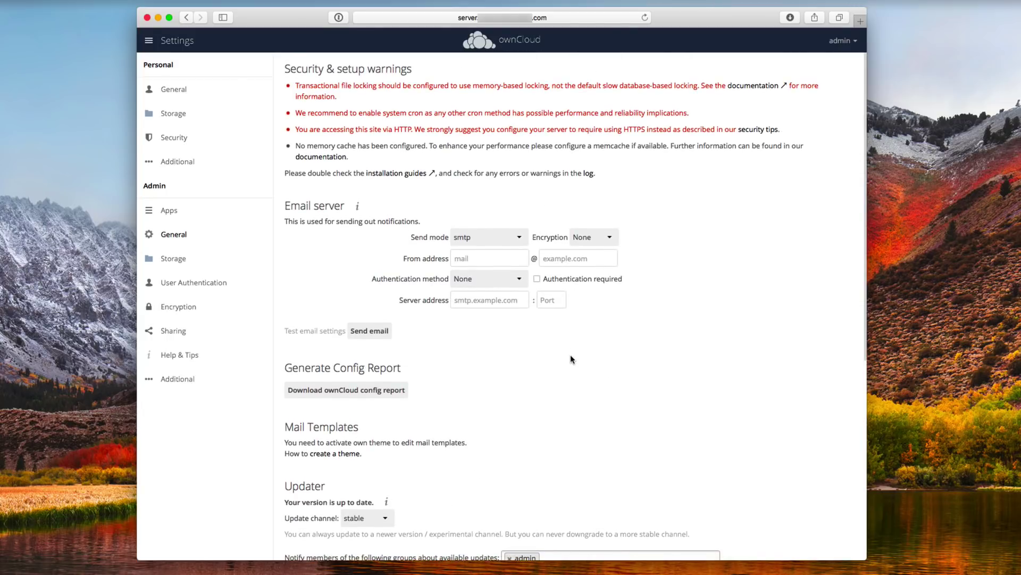
pyautogui.scroll(-10, 571, 356)
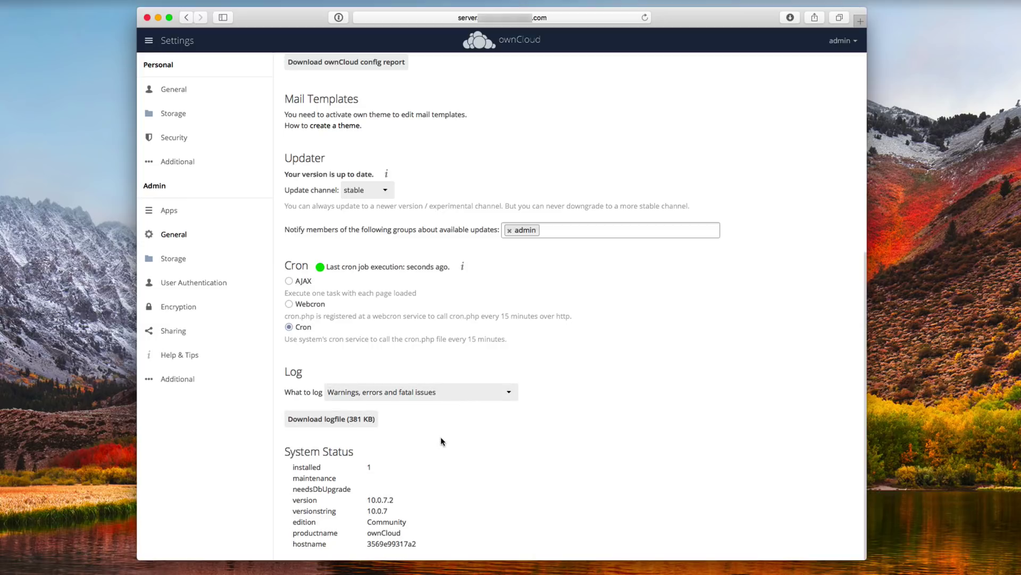
# Step: Enable external storage in the admin Storage settings and disable it again, confirming the unmounting for all users
pyautogui.click(171, 258)
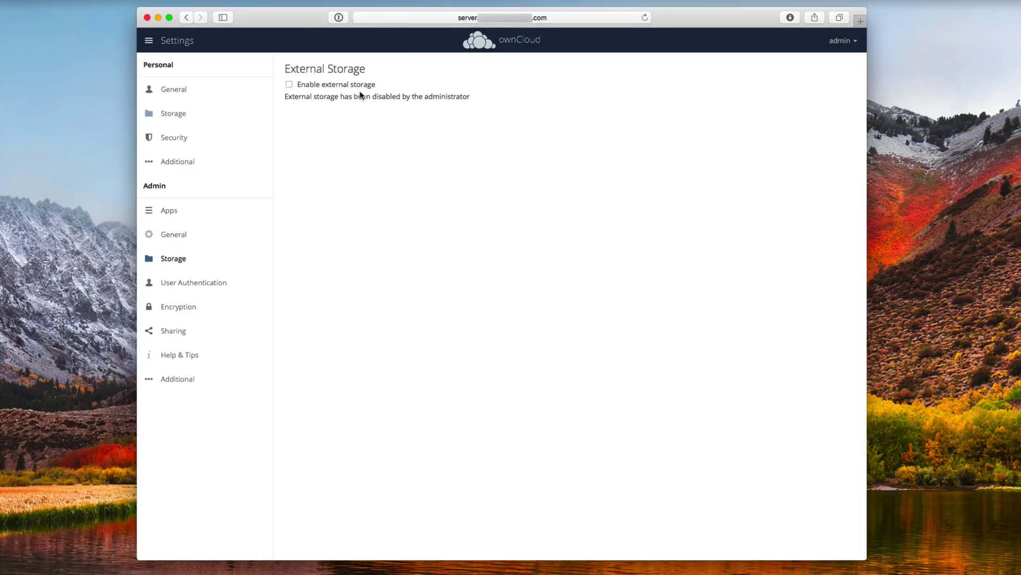
pyautogui.click(289, 85)
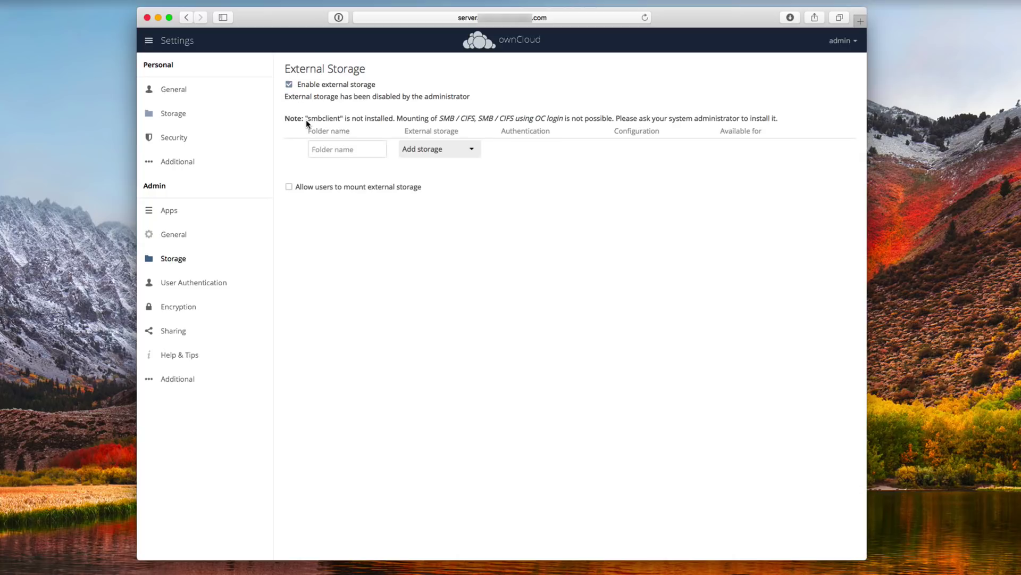
pyautogui.click(289, 84)
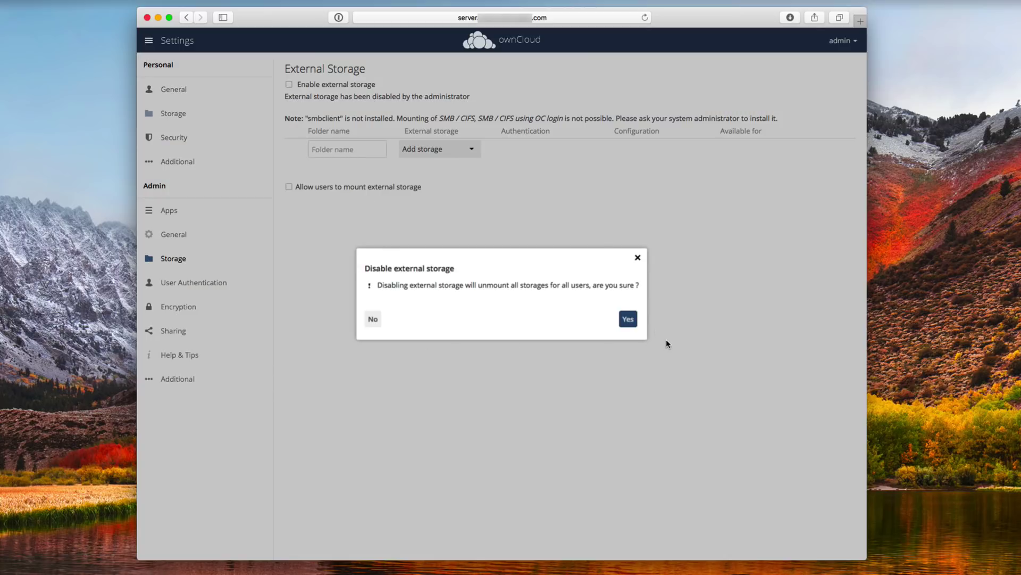
pyautogui.click(627, 319)
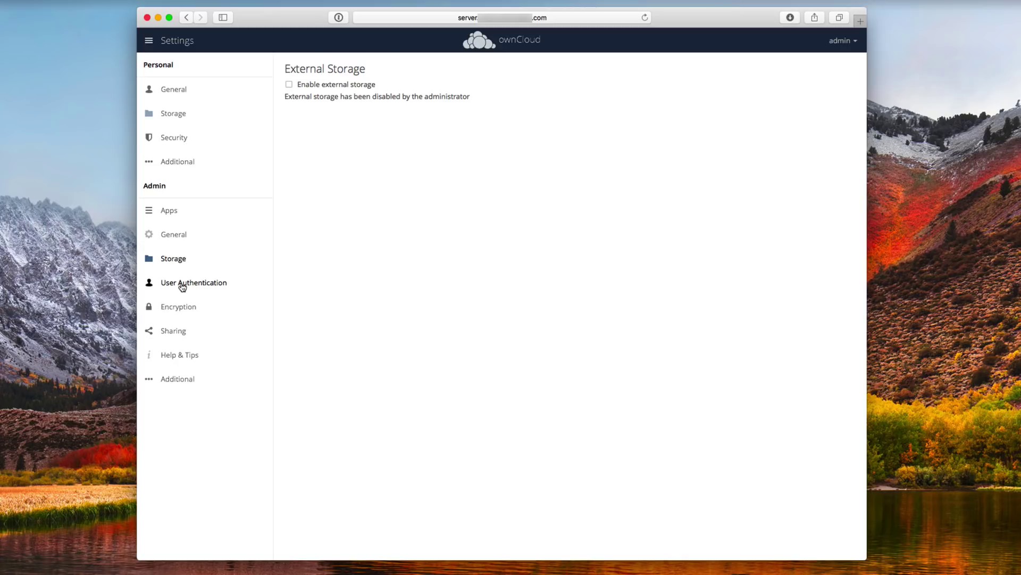
# Step: Review the admin server-side Encryption page and the Sharing page down to the Federated Cloud Sharing options
pyautogui.click(175, 311)
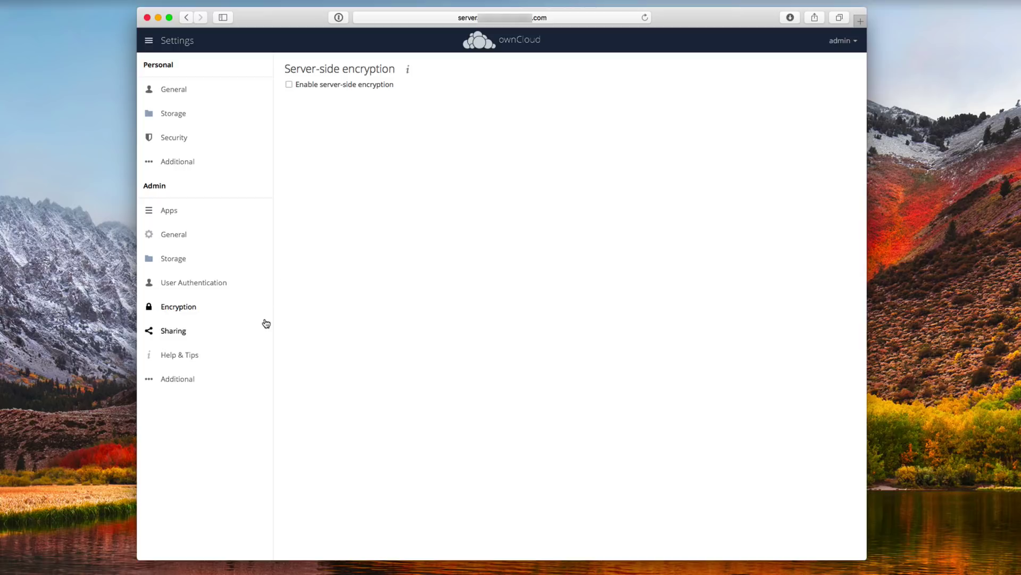
pyautogui.click(170, 333)
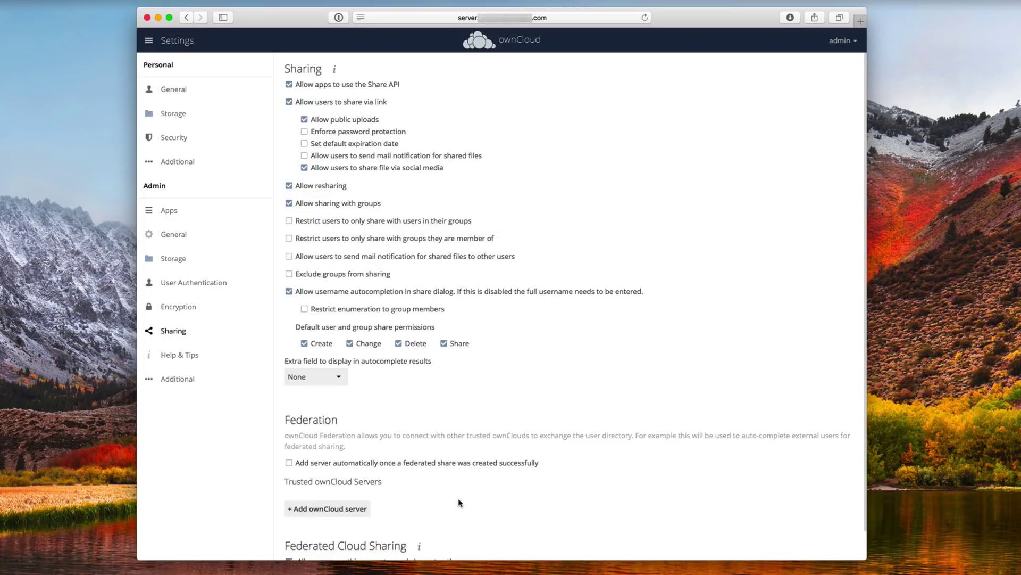
pyautogui.scroll(-2, 483, 490)
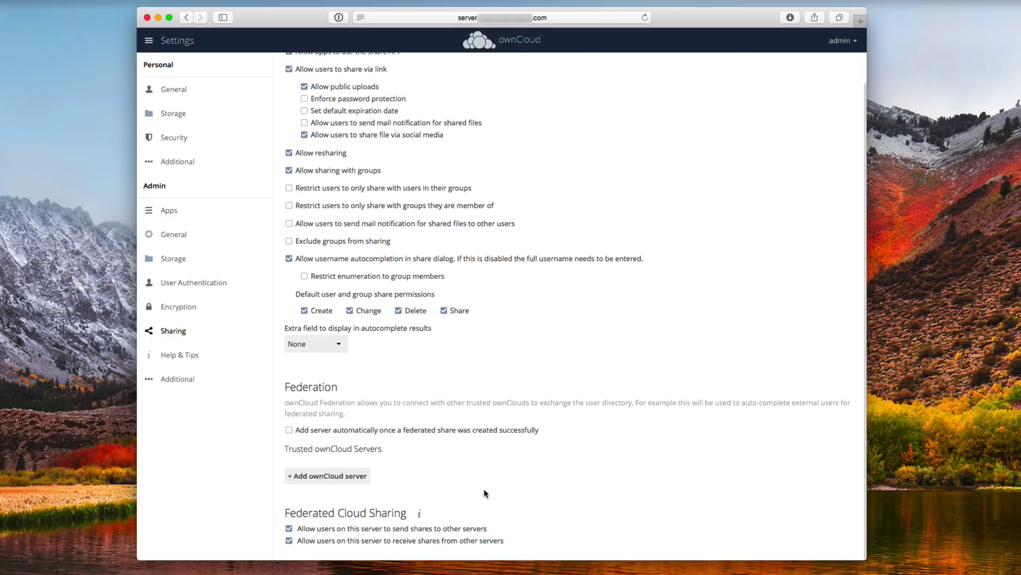
# Step: Open the Market and browse through the listing of available apps
pyautogui.scroll(2, 484, 493)
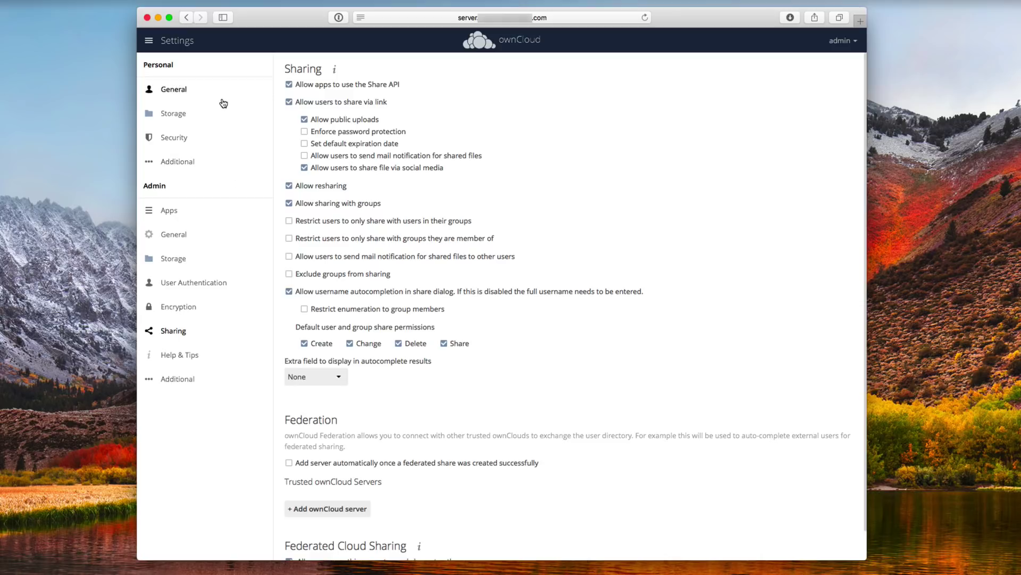
pyautogui.click(151, 42)
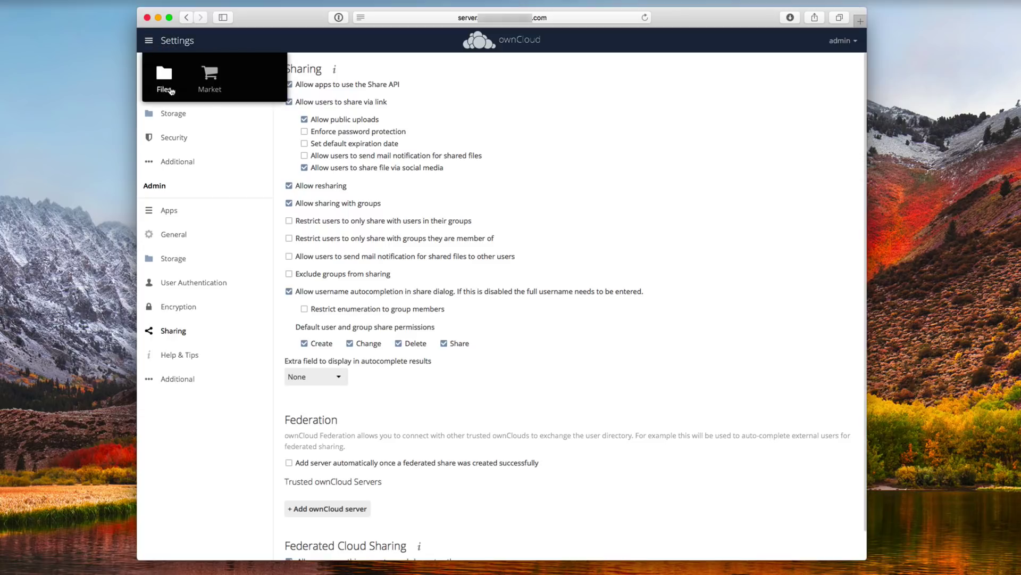
pyautogui.click(213, 77)
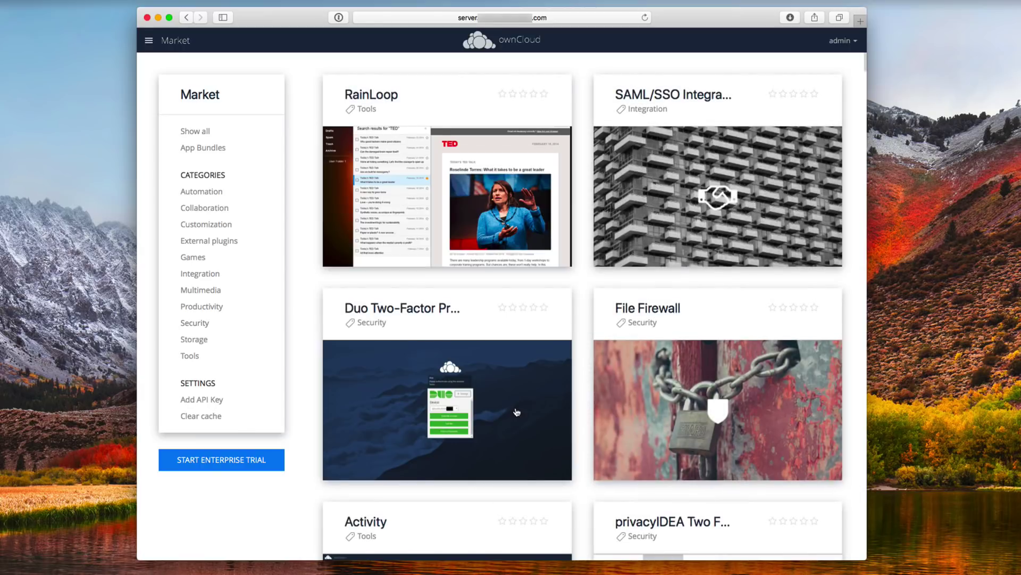
pyautogui.scroll(-5, 517, 411)
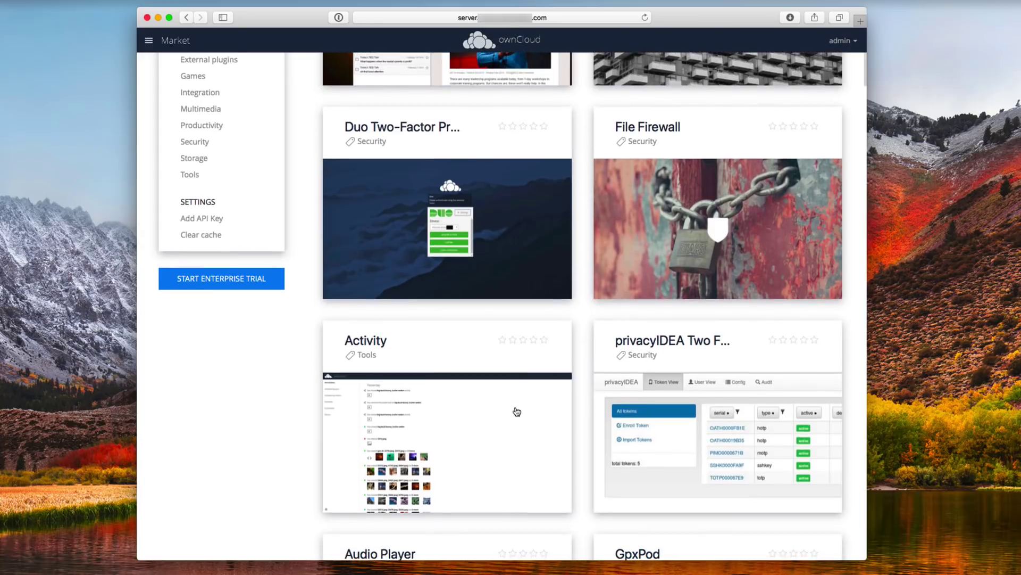
pyautogui.scroll(-8, 516, 411)
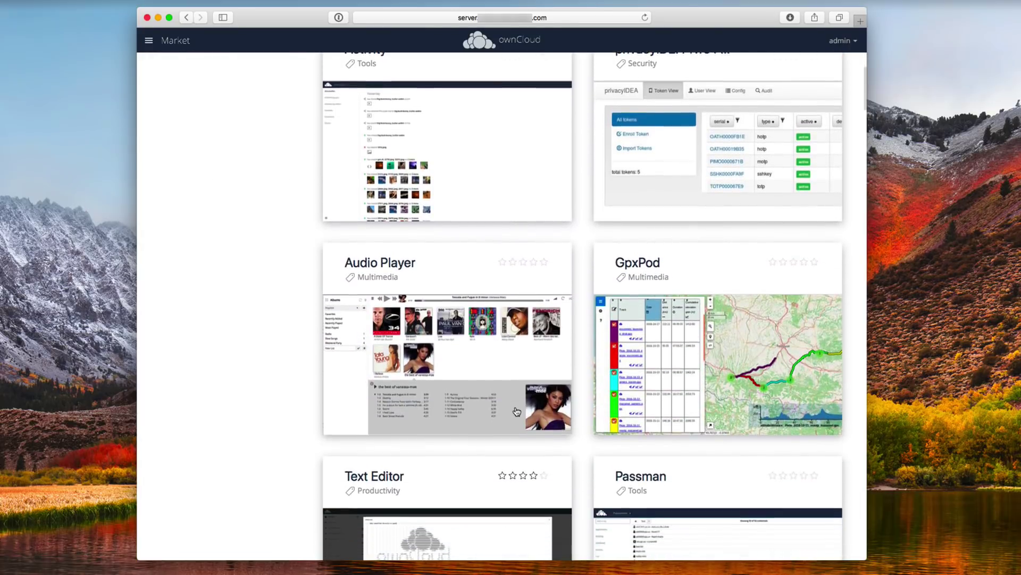
pyautogui.scroll(-8, 516, 412)
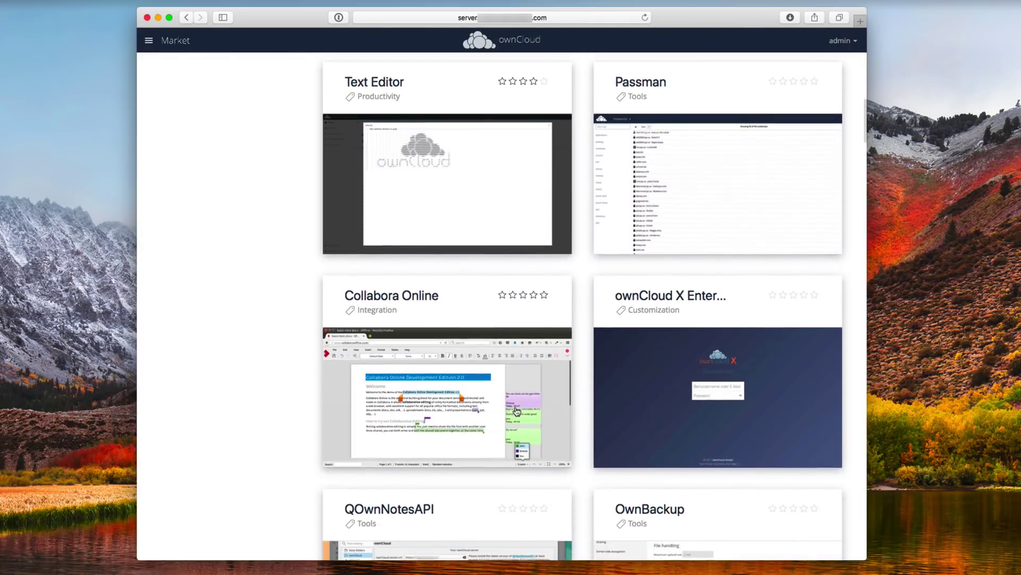
pyautogui.scroll(-9, 516, 411)
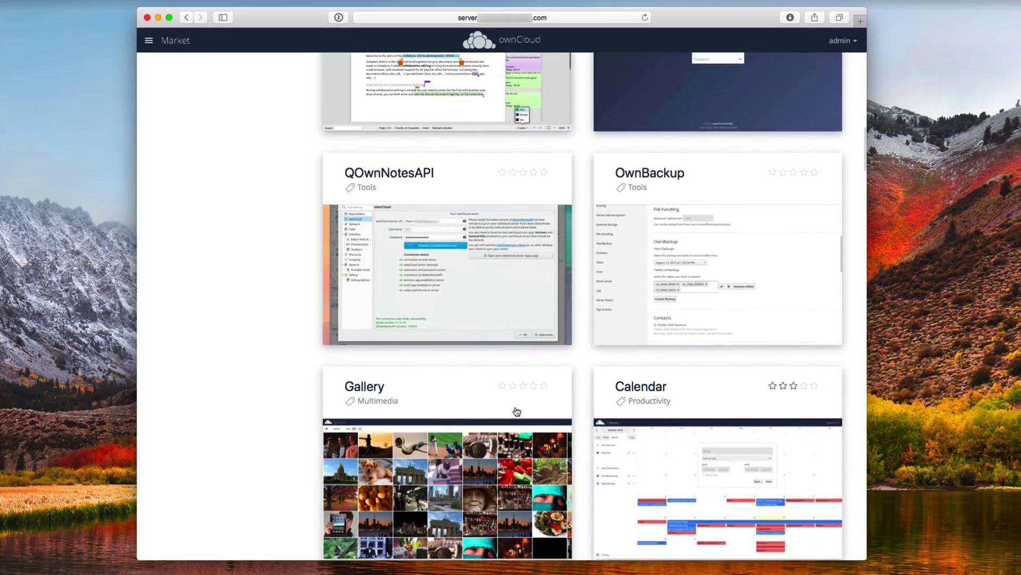
pyautogui.scroll(-2, 517, 411)
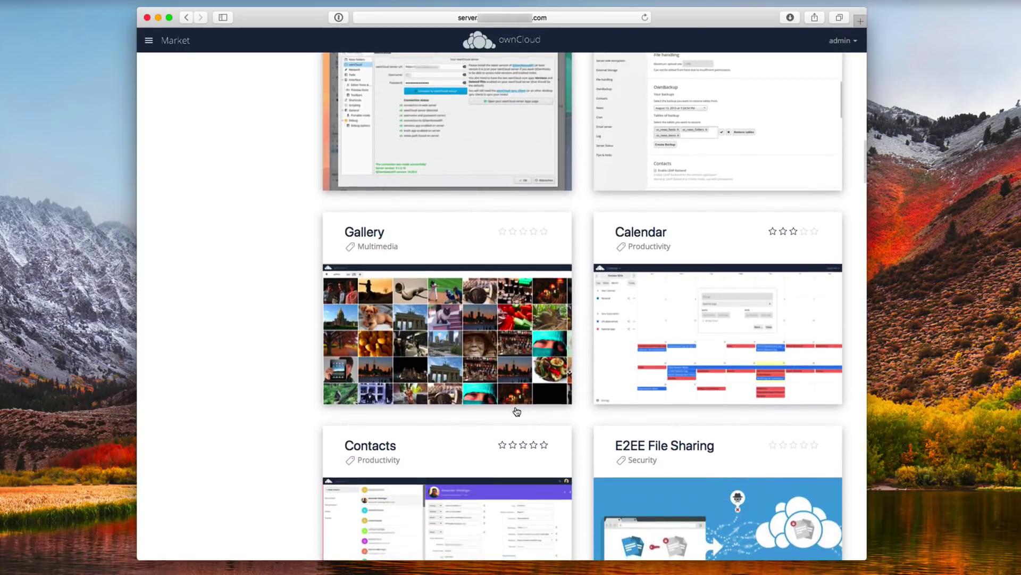
pyautogui.scroll(-5, 517, 412)
pyautogui.scroll(-8, 516, 411)
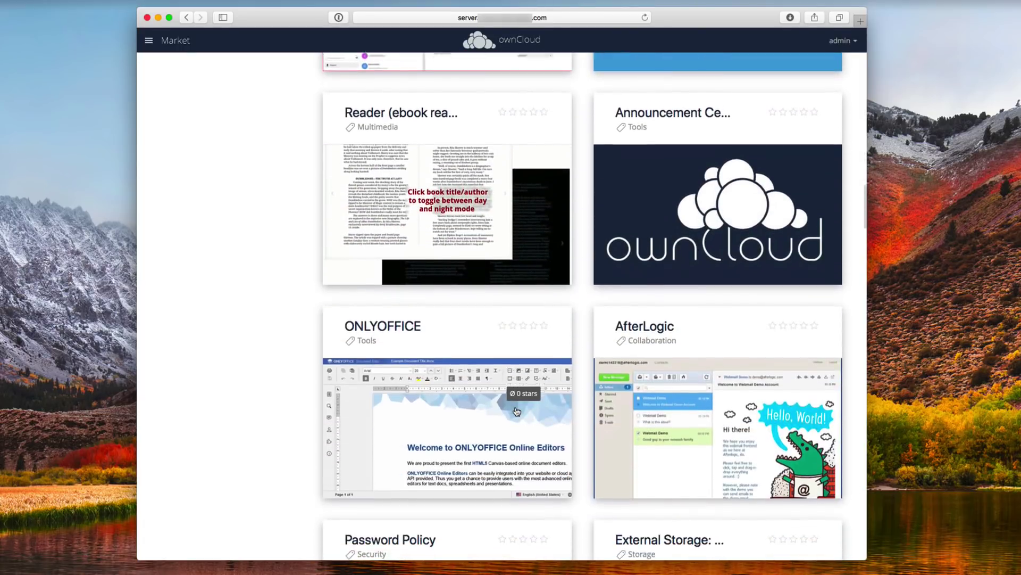
pyautogui.scroll(20, 516, 411)
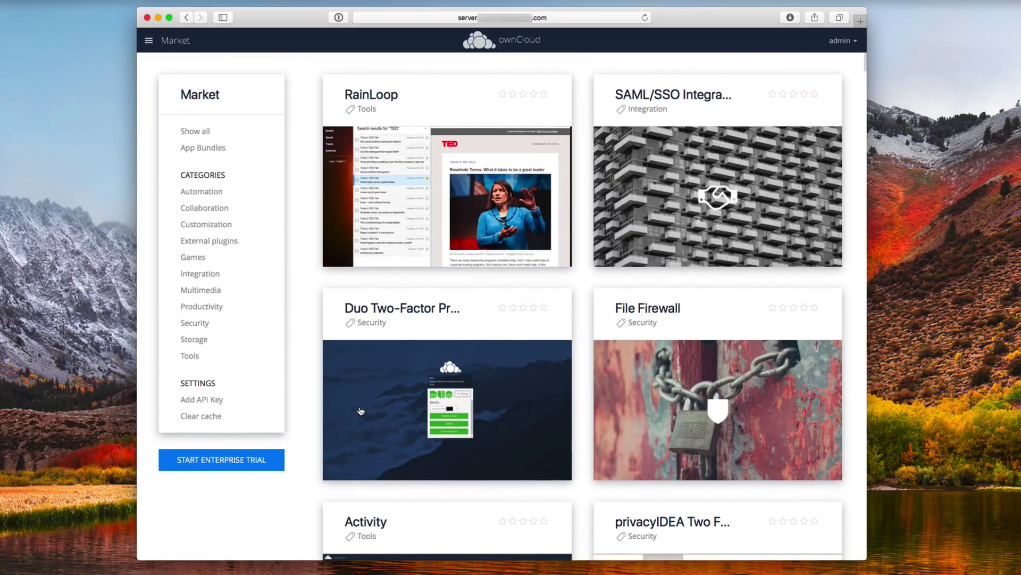
# Step: Filter the Market by the Integration category and view the Collabora Online details page down to its install option
pyautogui.click(201, 274)
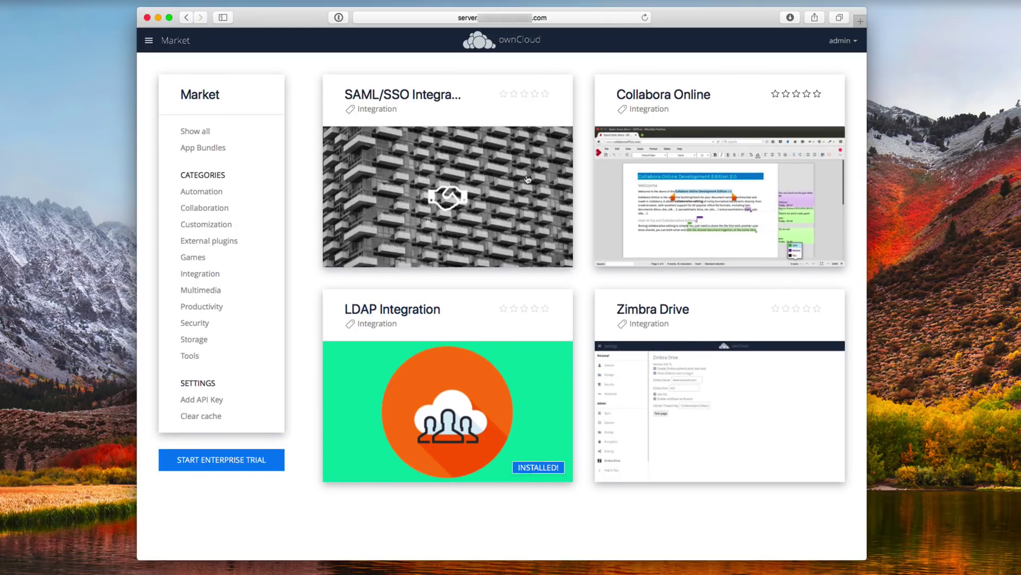
pyautogui.click(665, 177)
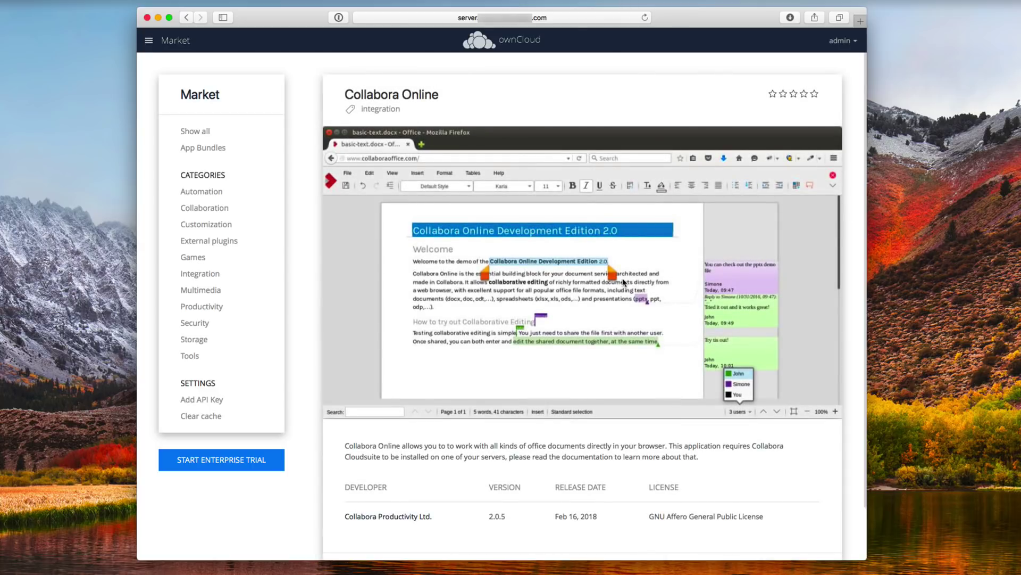
pyautogui.scroll(-2, 623, 281)
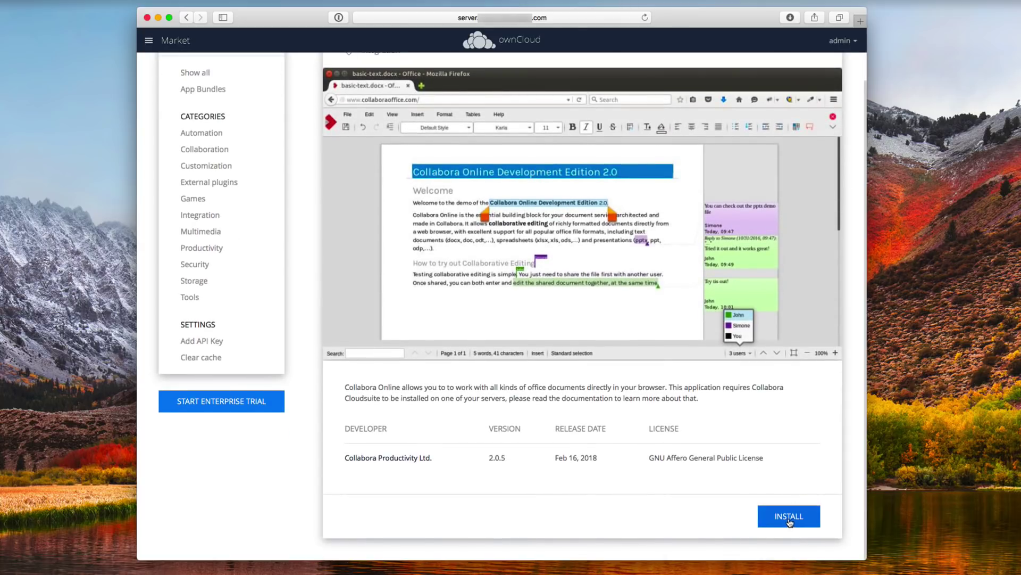
pyautogui.scroll(2, 638, 429)
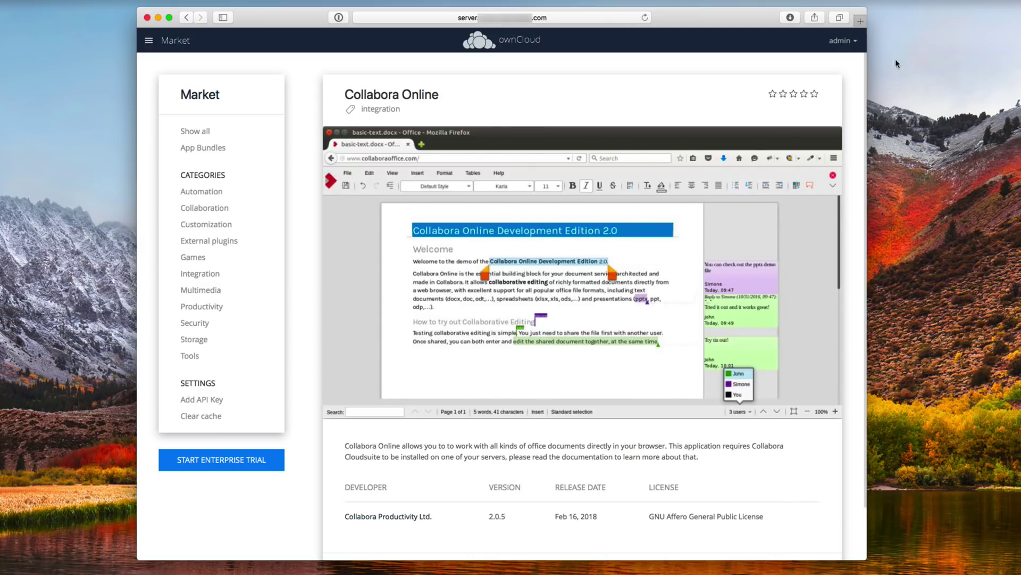
# Step: Open the admin User Authentication settings and review the LDAP server's host, port, user DN and base DN
pyautogui.click(842, 43)
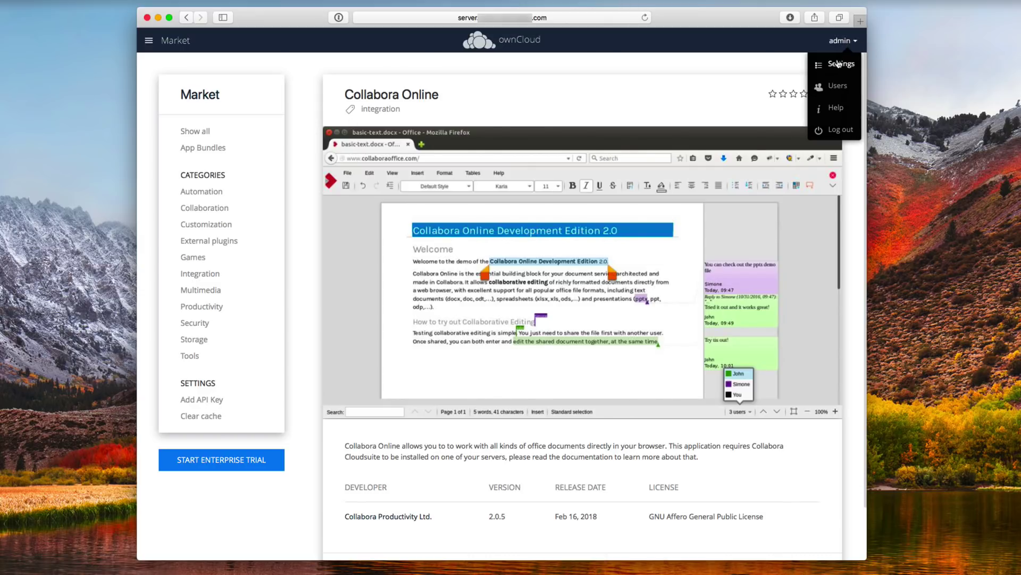
pyautogui.click(837, 67)
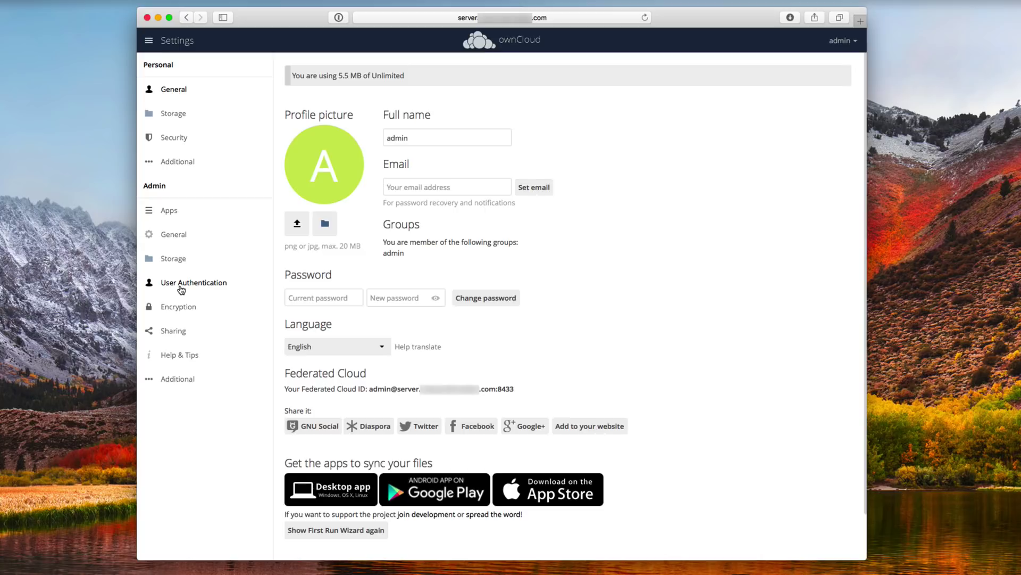
pyautogui.click(189, 286)
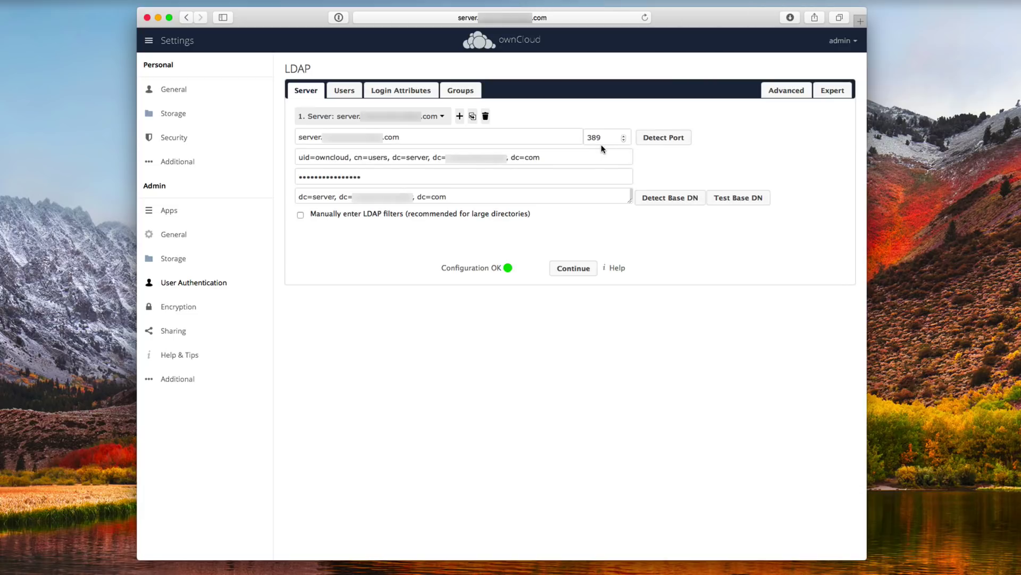
pyautogui.moveTo(295, 158)
# Step: View the LDAP Users criteria and the object classes available for limiting user access
pyautogui.click(343, 93)
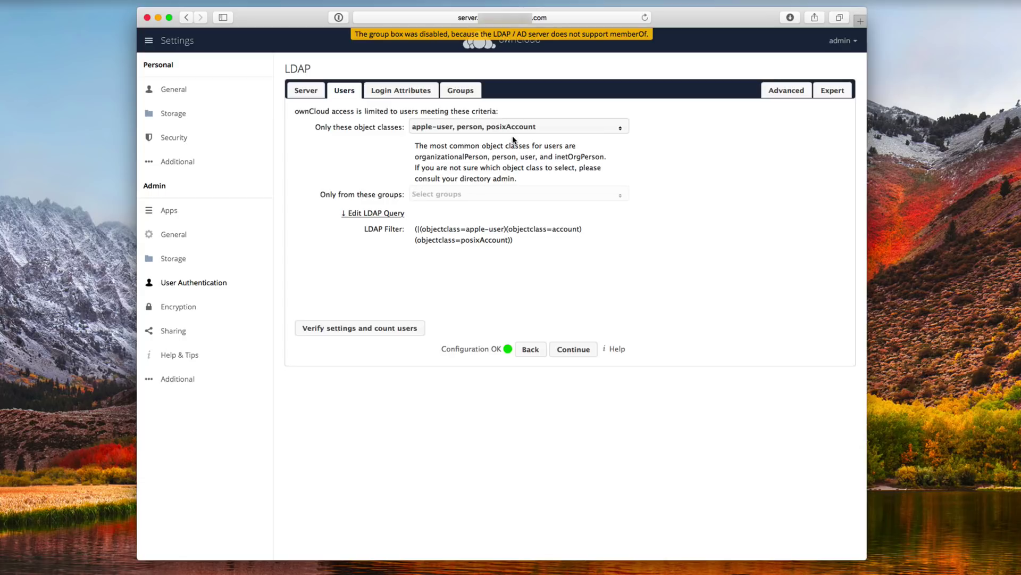
pyautogui.click(622, 128)
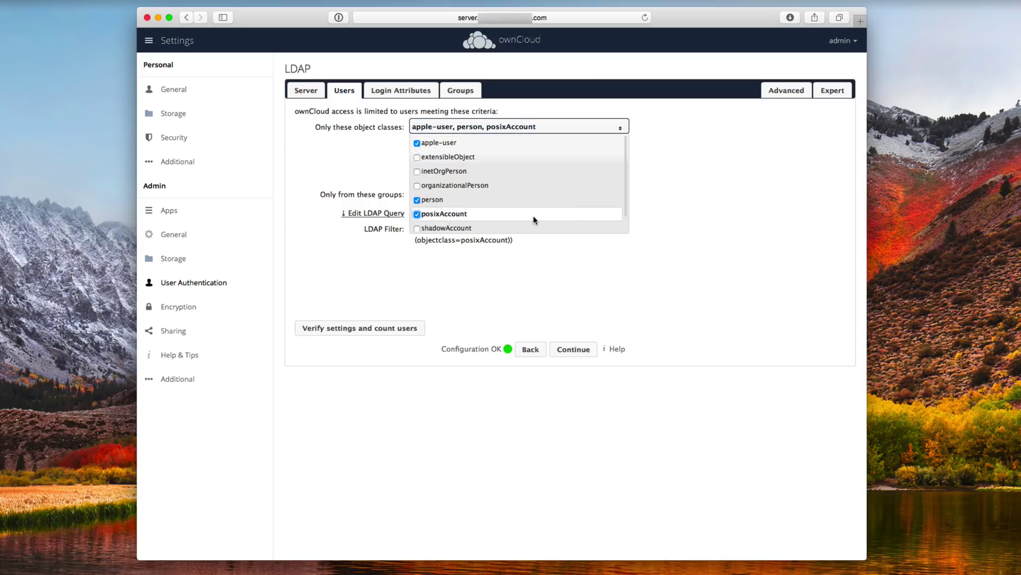
pyautogui.click(679, 176)
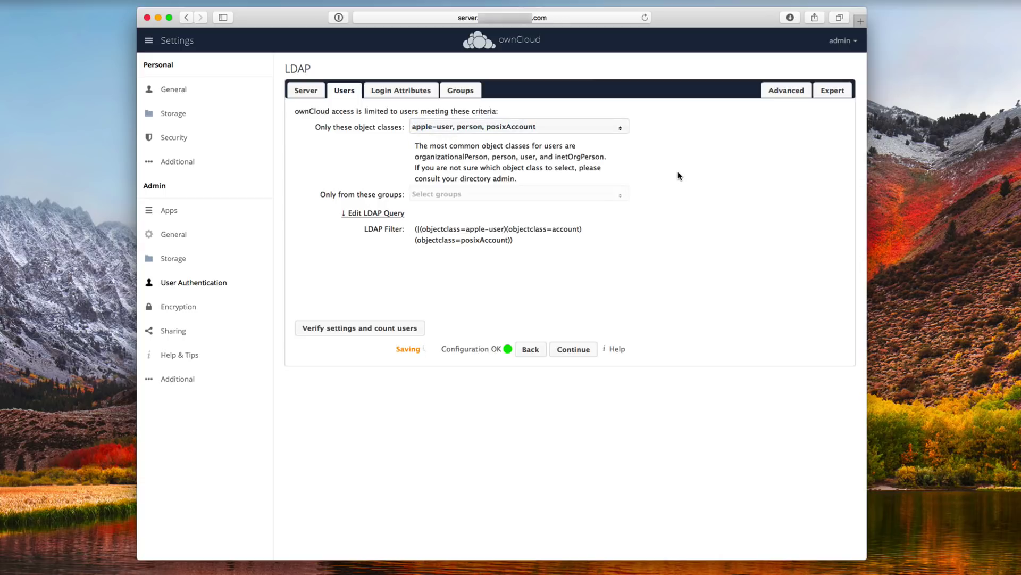
# Step: View the LDAP Login Attributes settings and look through the selectable Other Attributes without choosing any
pyautogui.click(399, 94)
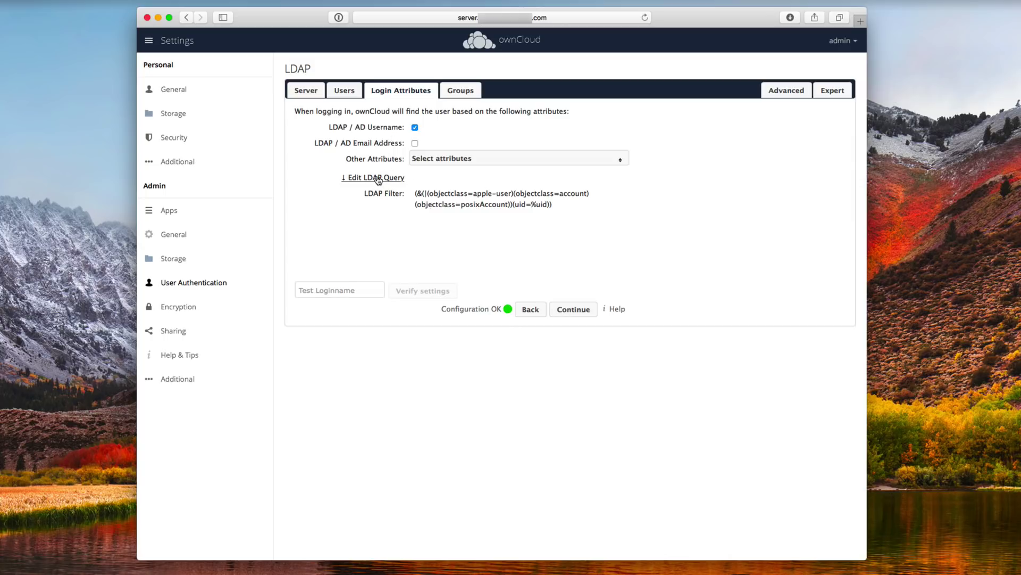
pyautogui.click(621, 160)
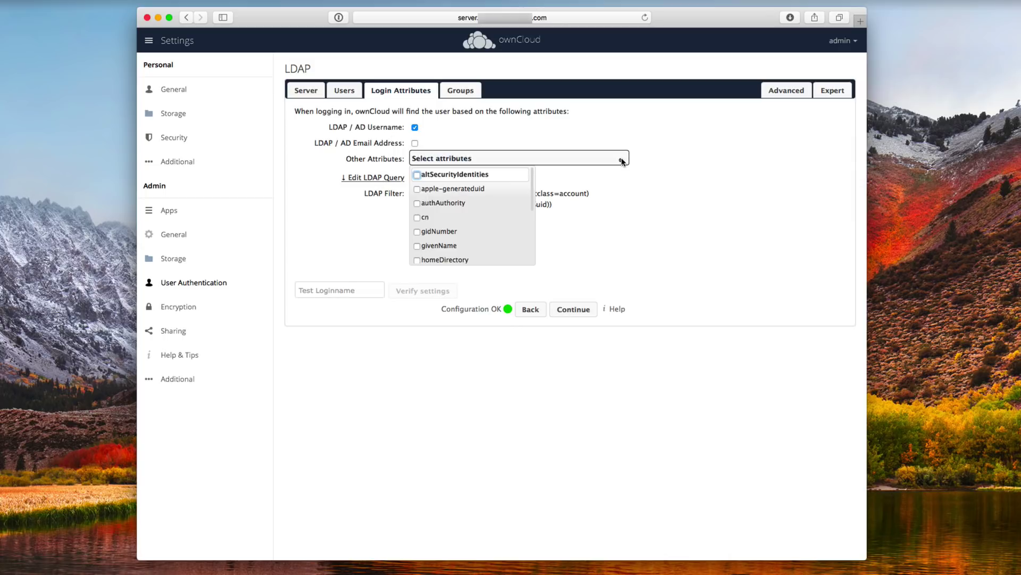
pyautogui.scroll(-3, 490, 217)
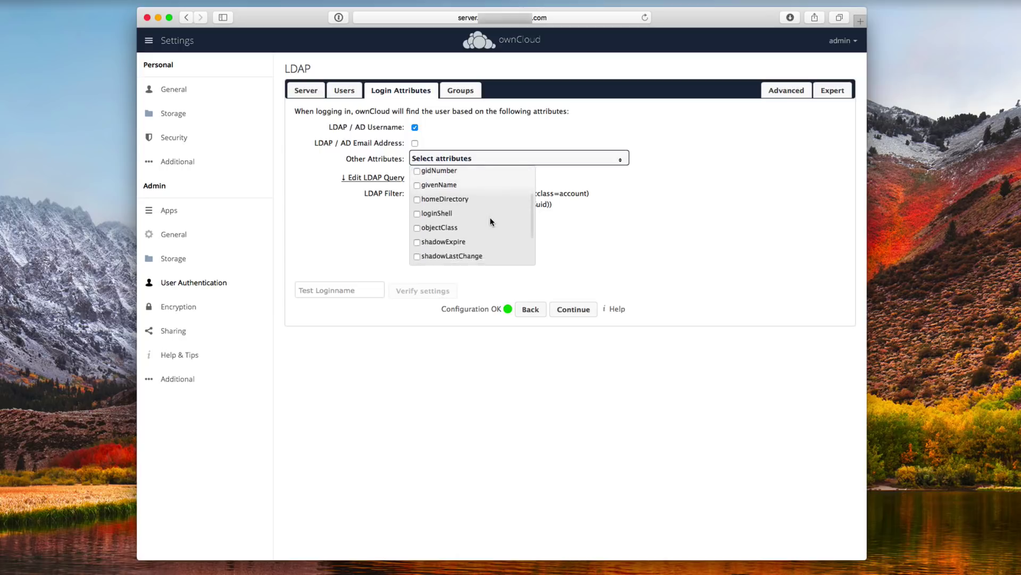
pyautogui.scroll(-2, 490, 217)
pyautogui.scroll(5, 490, 217)
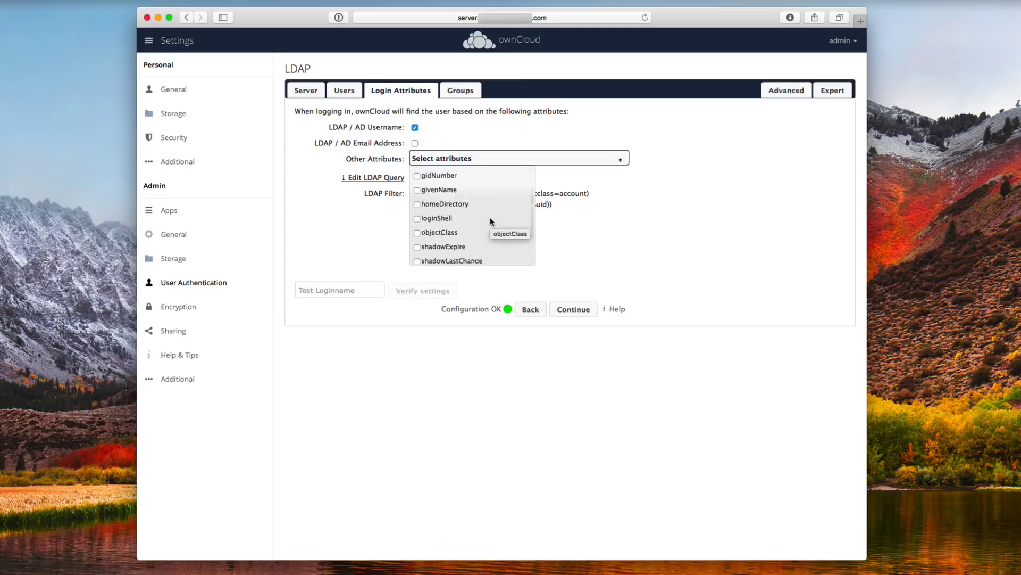
pyautogui.click(684, 152)
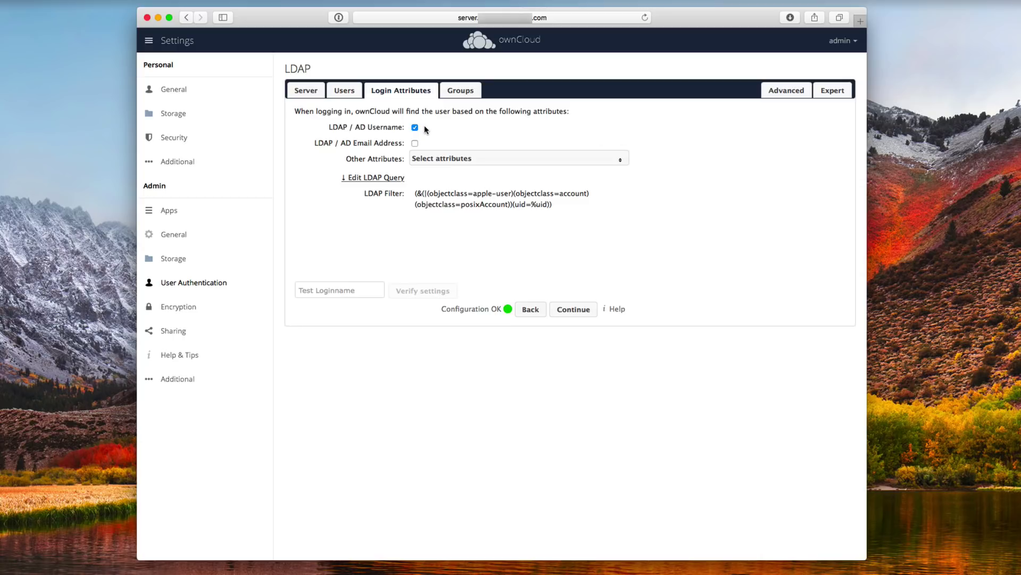
# Step: View the LDAP Groups criteria and the object classes available for filtering groups
pyautogui.click(473, 91)
pyautogui.click(391, 93)
pyautogui.click(461, 92)
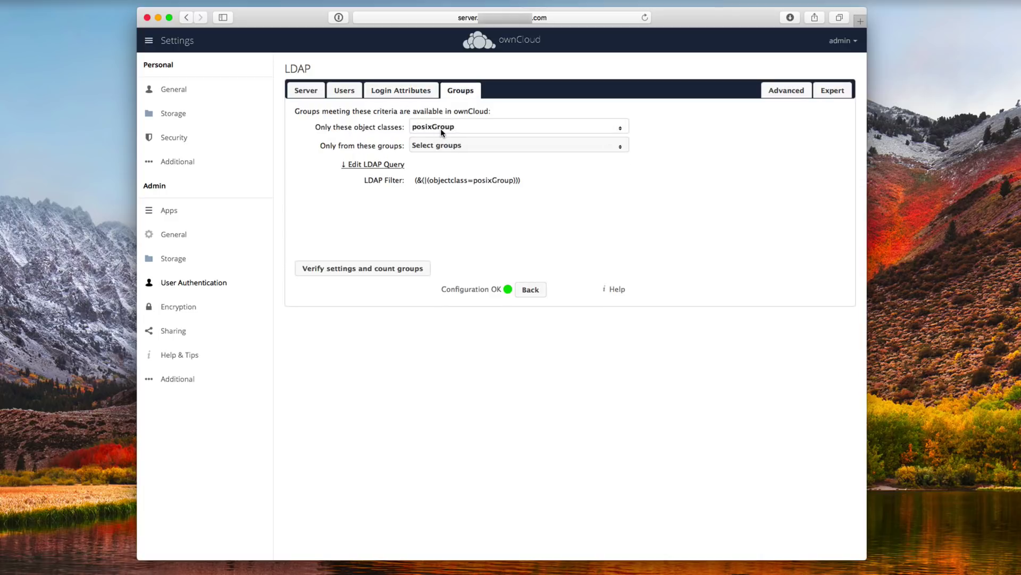
pyautogui.click(622, 127)
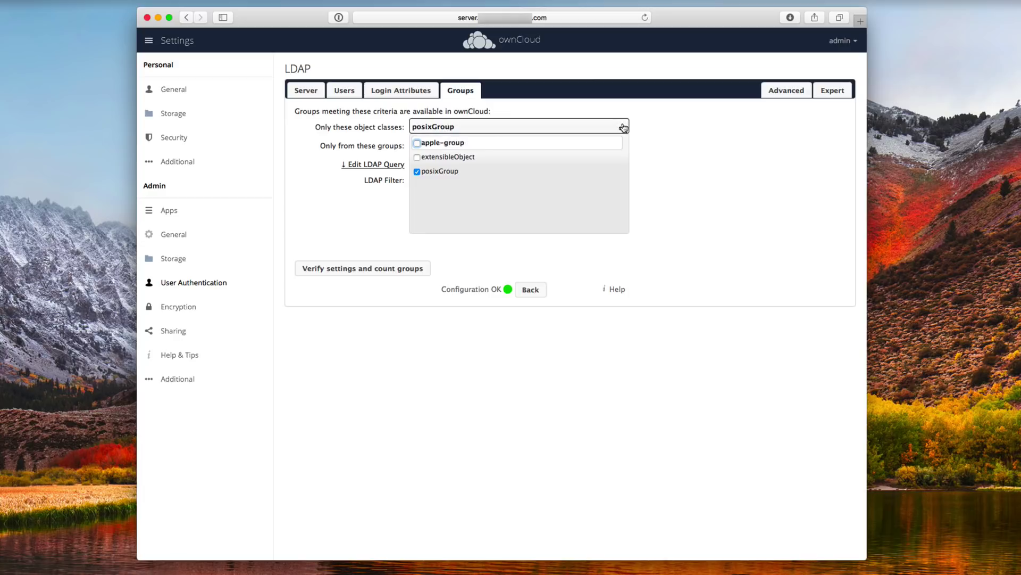
pyautogui.click(662, 133)
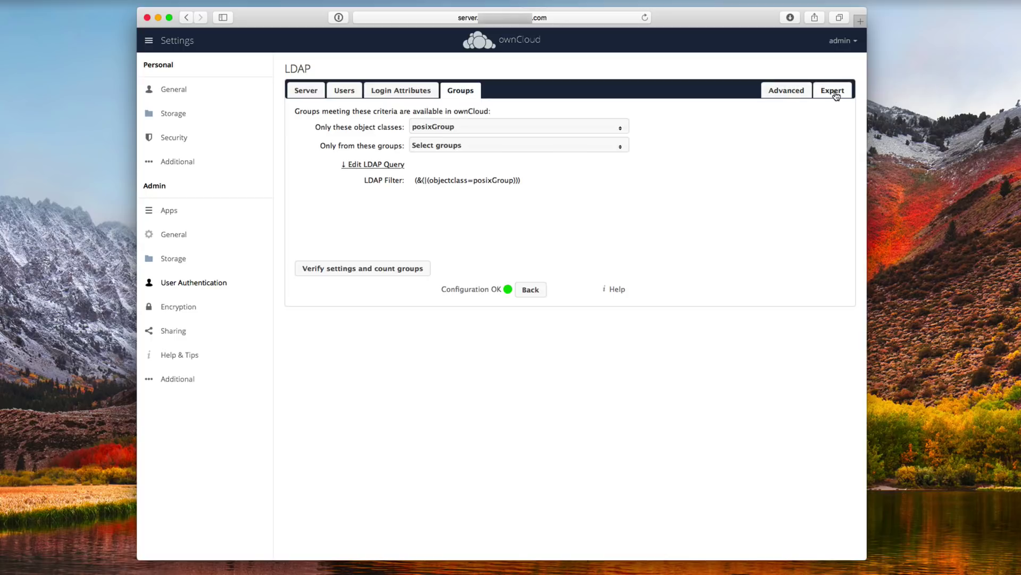
# Step: Review the Advanced LDAP Connection Settings and Directory Settings, and test the configuration
pyautogui.click(788, 93)
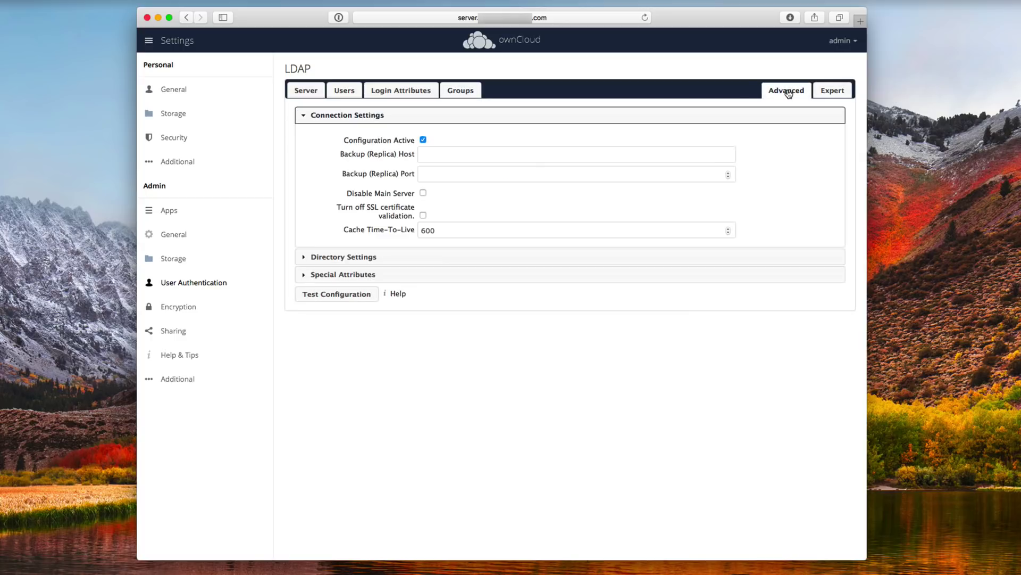
pyautogui.click(303, 257)
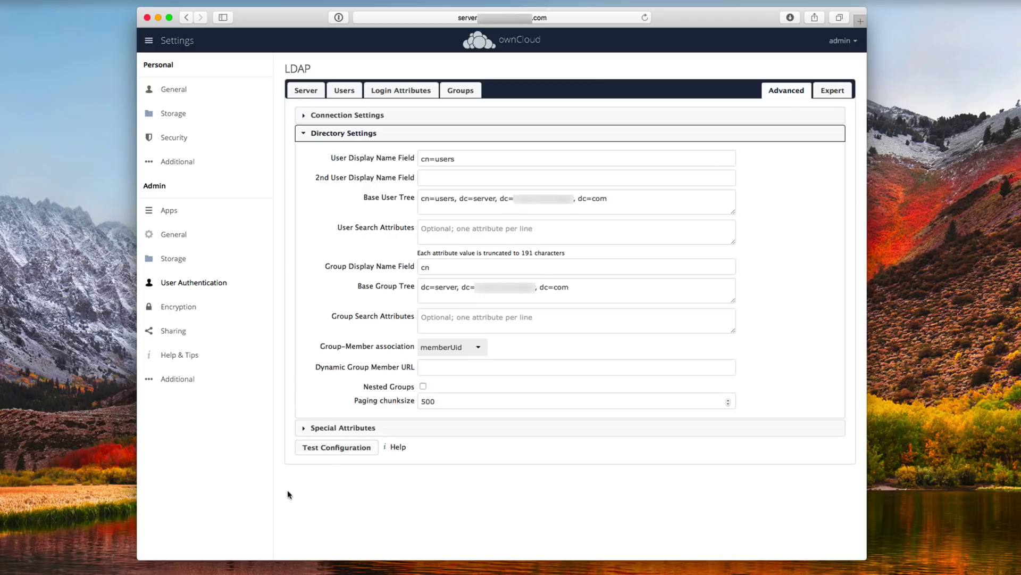
pyautogui.click(349, 450)
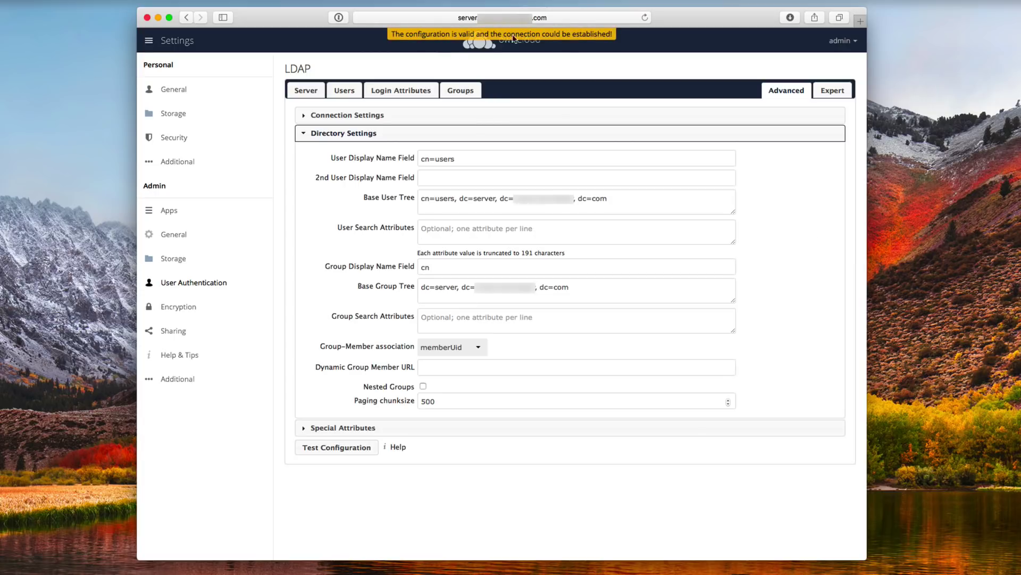
# Step: Review the Expert and Server LDAP settings, and open the user management page to check accounts and groups
pyautogui.click(833, 96)
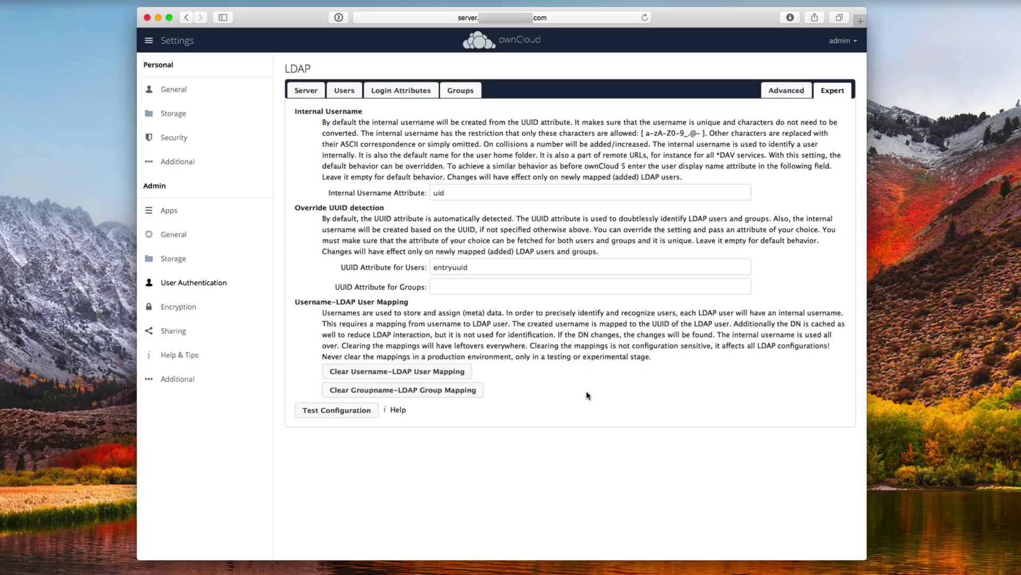
pyautogui.click(311, 92)
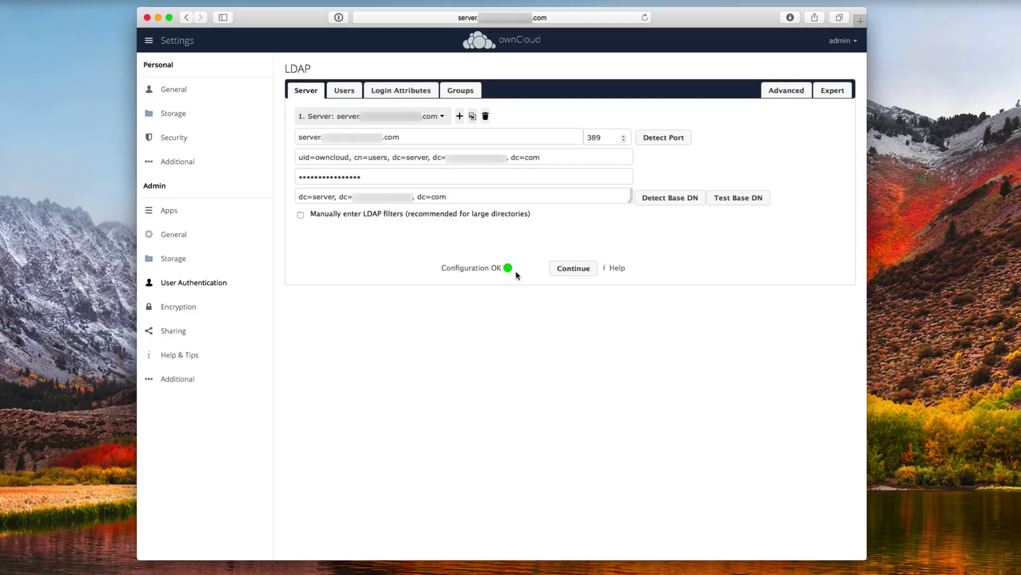
pyautogui.click(843, 41)
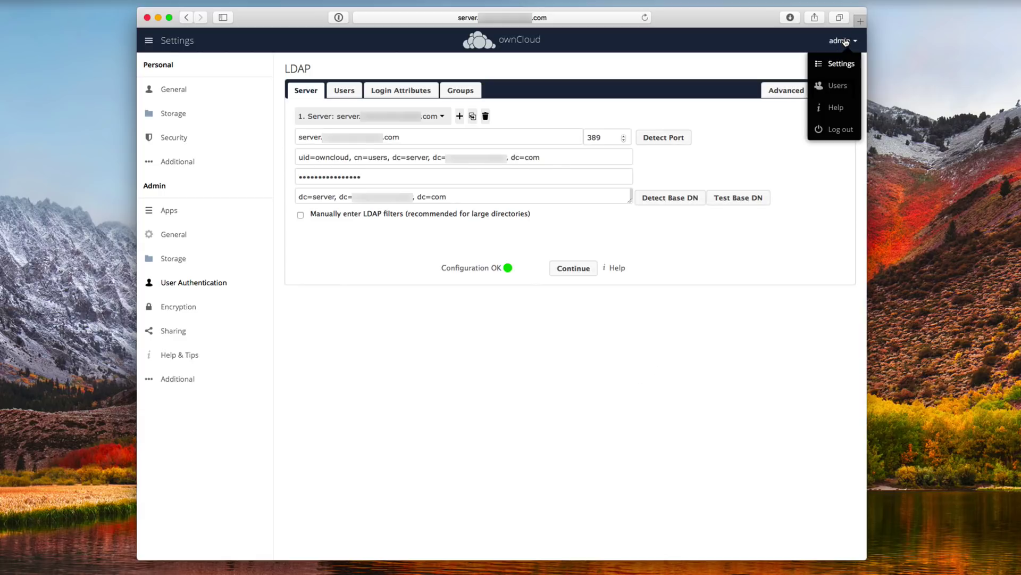
pyautogui.click(839, 88)
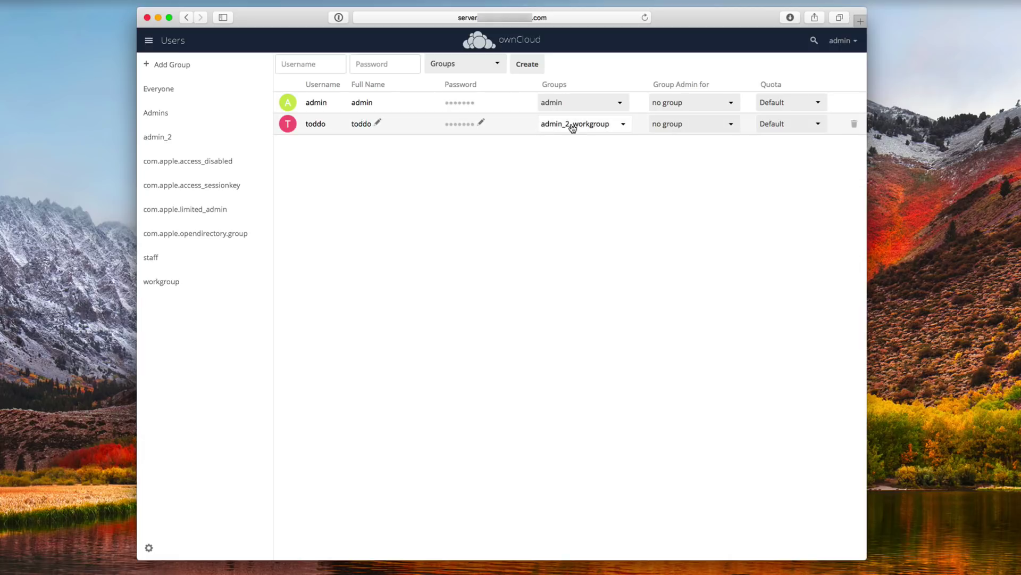
# Step: View the Groups and Group Admin for options available to the LDAP user, without changing any assignment
pyautogui.click(624, 126)
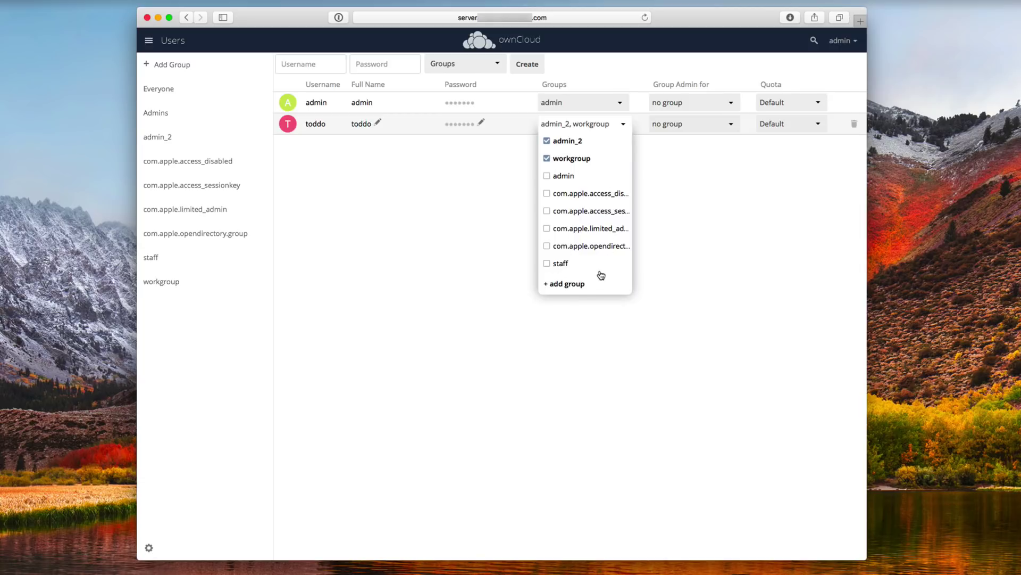
pyautogui.click(695, 201)
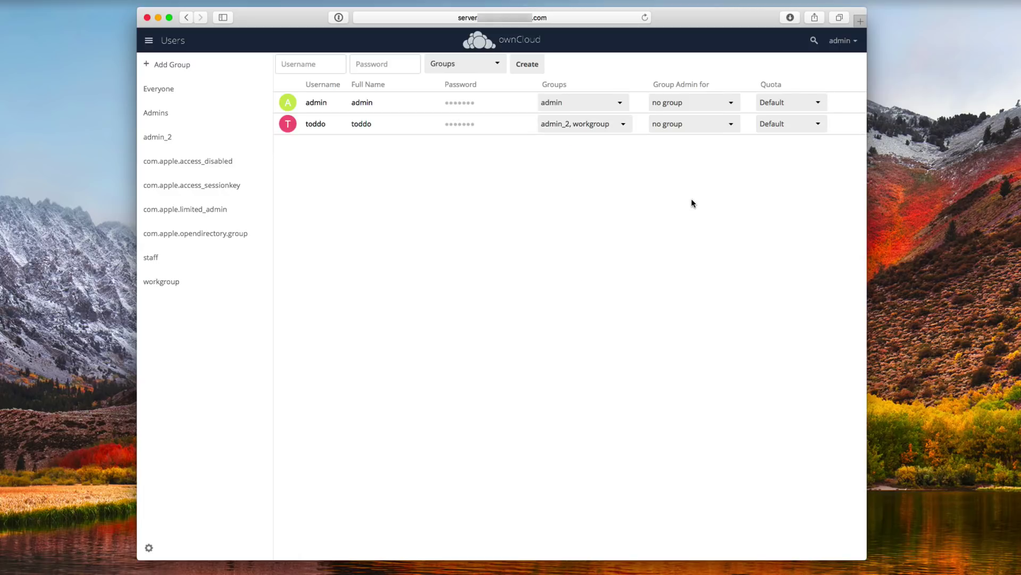
pyautogui.click(733, 125)
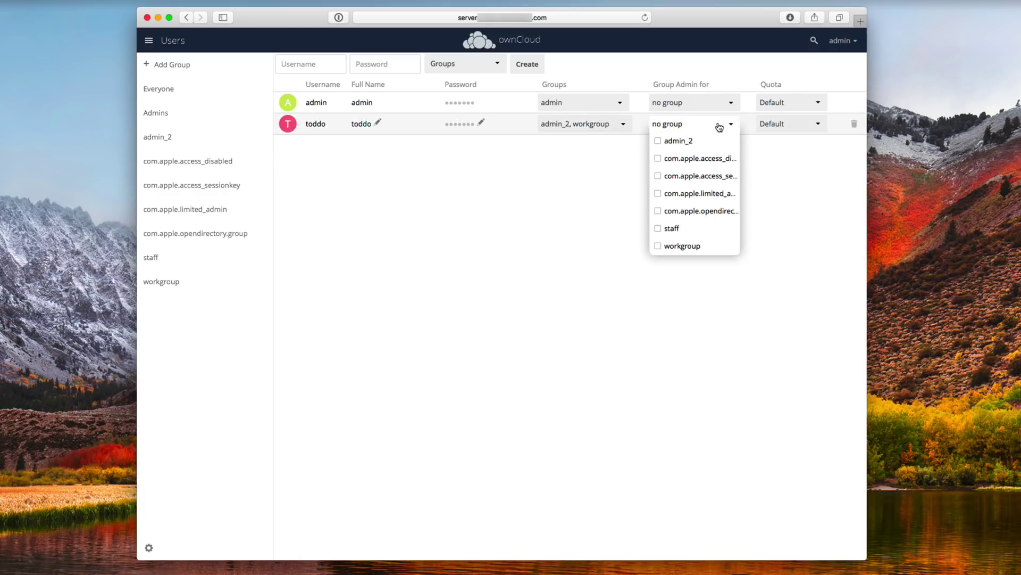
pyautogui.click(803, 189)
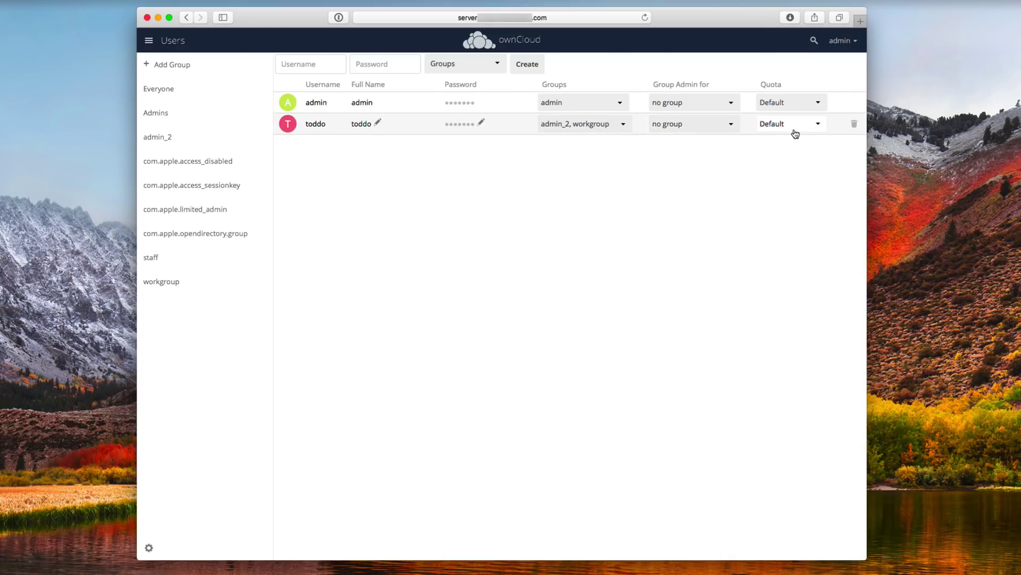
# Step: Check the LDAP user's storage quota choices, including the custom Other entry, and leave the quota at Default
pyautogui.click(820, 126)
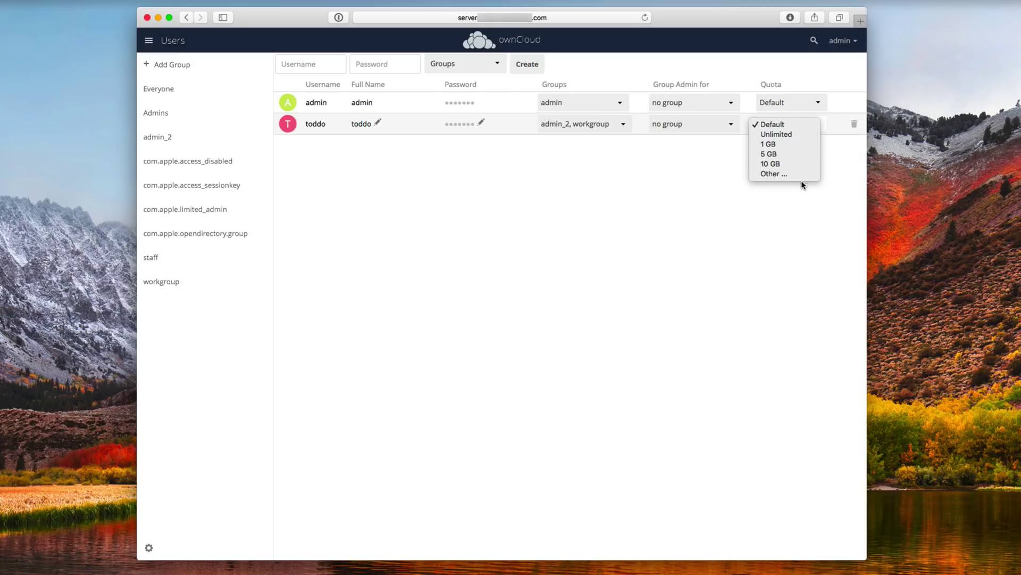
pyautogui.click(786, 174)
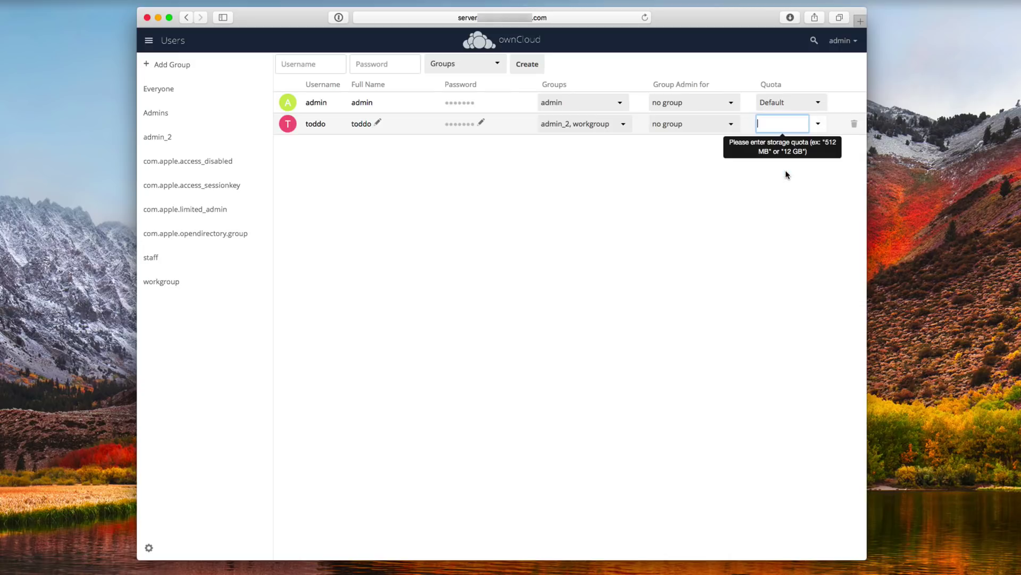
pyautogui.click(799, 188)
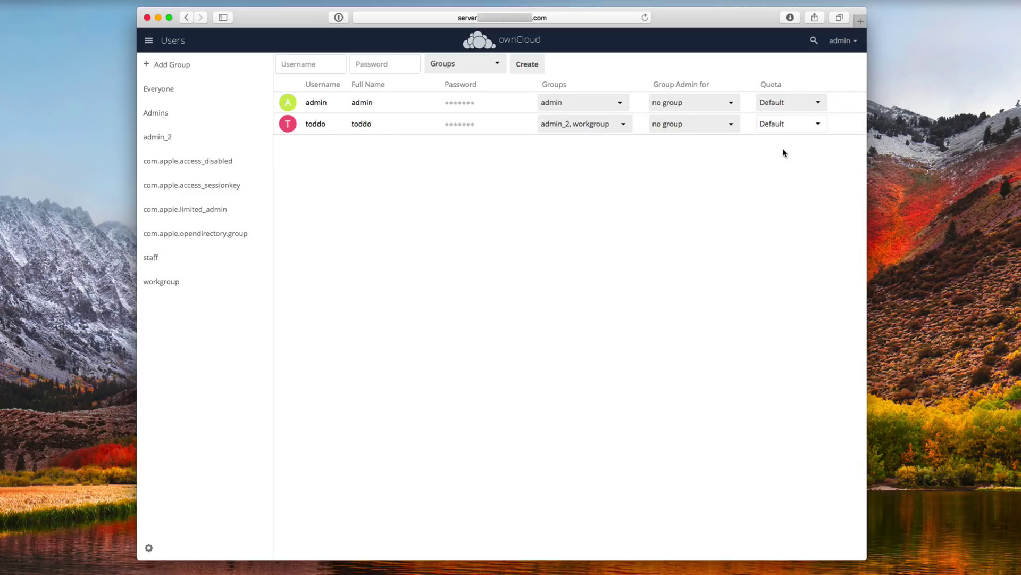
pyautogui.moveTo(855, 126)
# Step: Review the users listed under admin_2, Admins, workgroup, staff and Everyone, and check the group choices for creating a new user
pyautogui.click(157, 137)
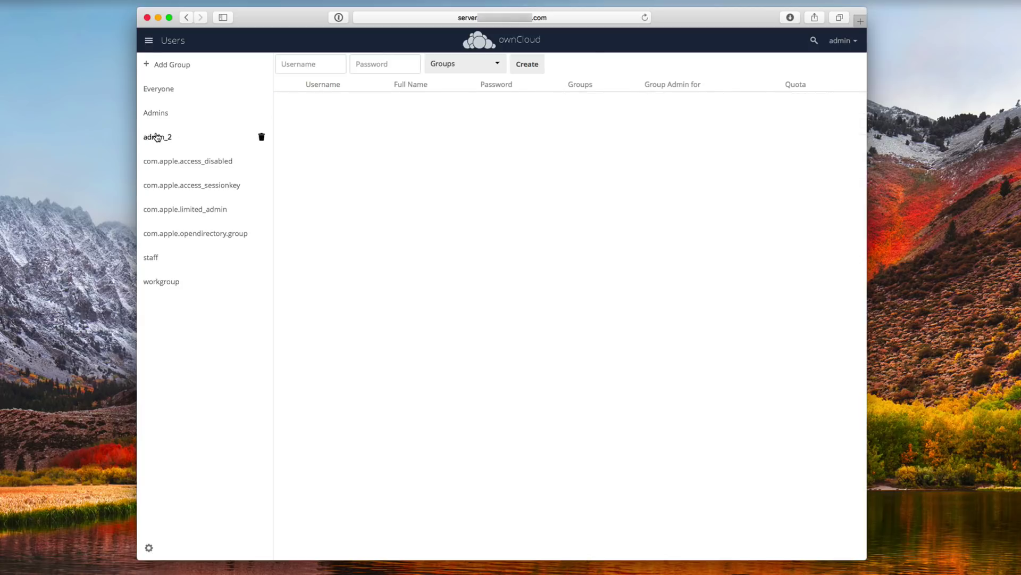
pyautogui.click(155, 114)
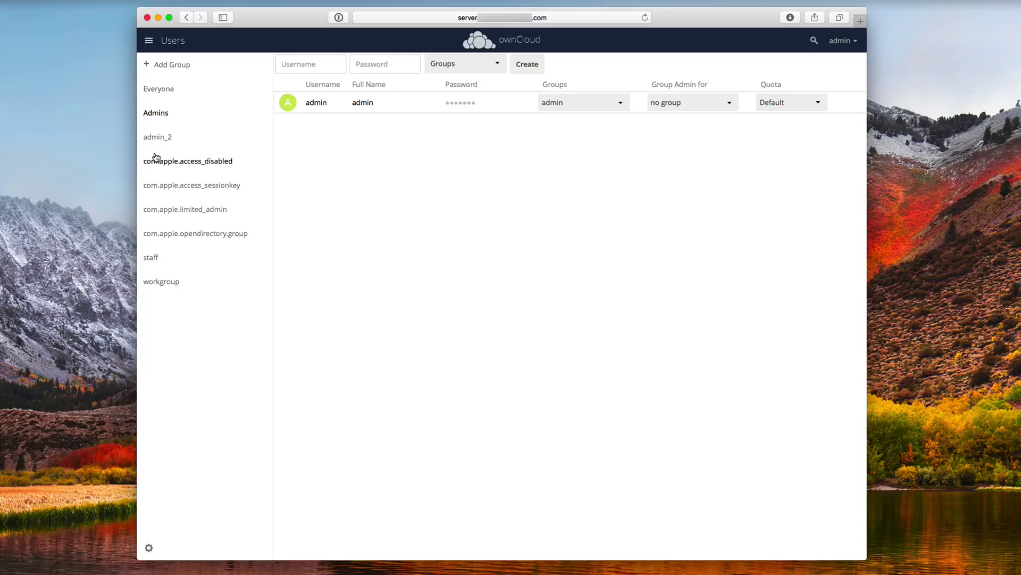
pyautogui.click(154, 284)
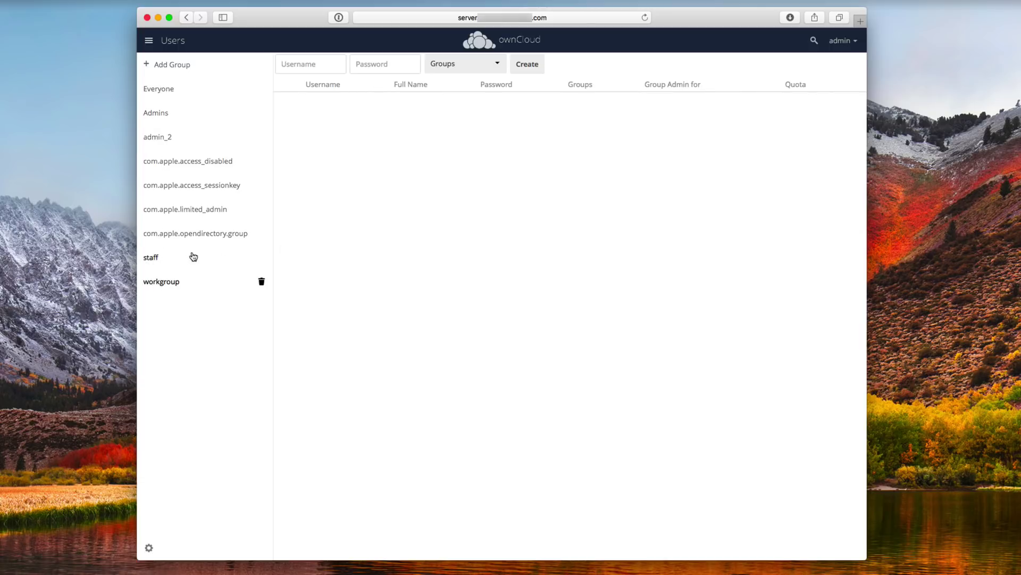
pyautogui.click(155, 258)
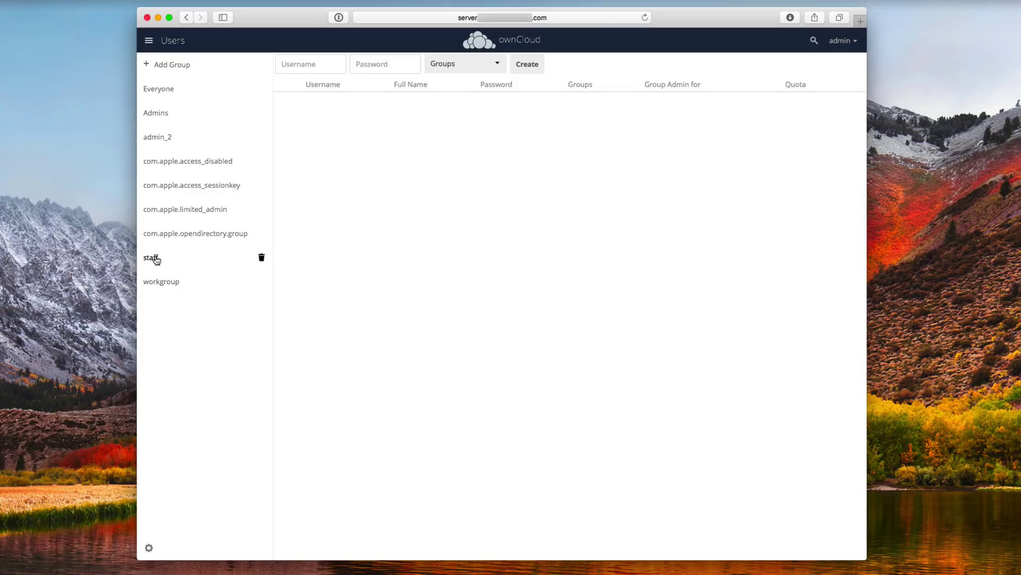
pyautogui.click(162, 88)
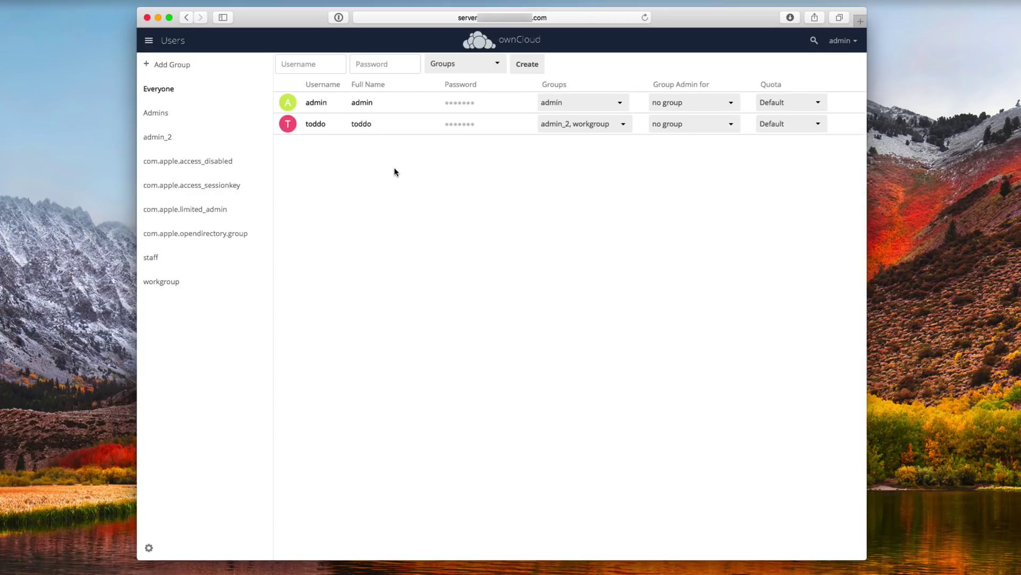
pyautogui.click(497, 66)
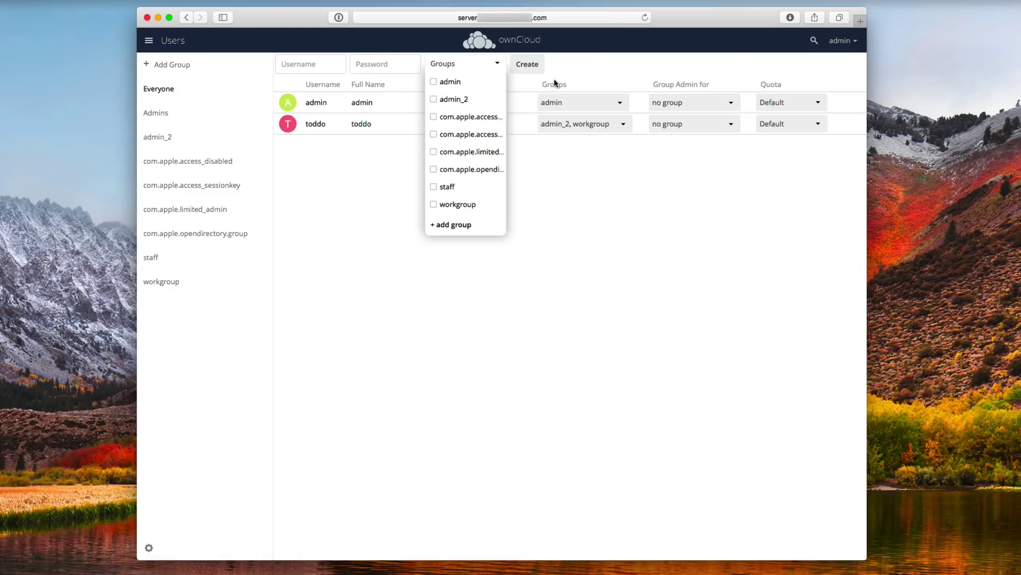
pyautogui.click(576, 57)
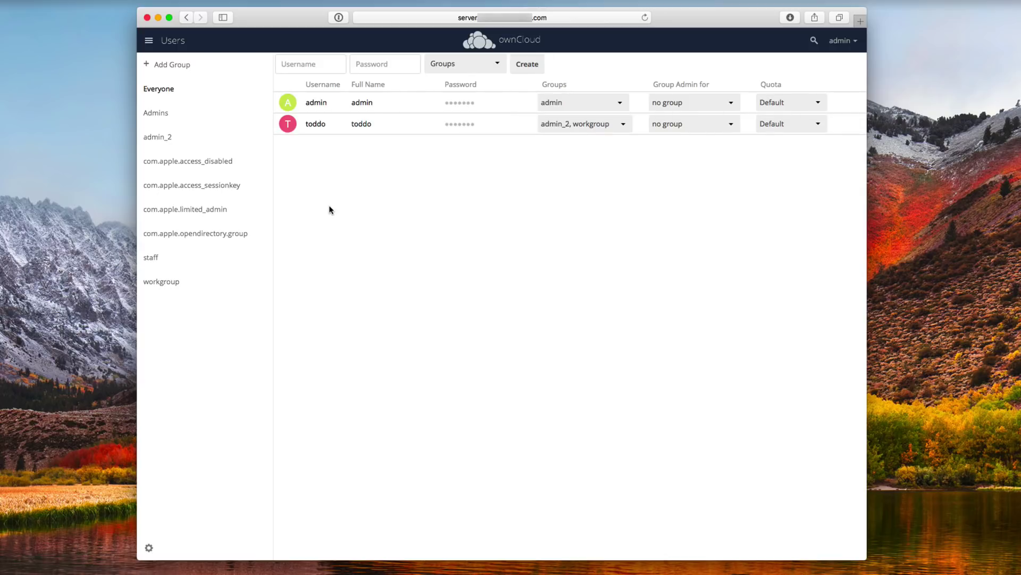